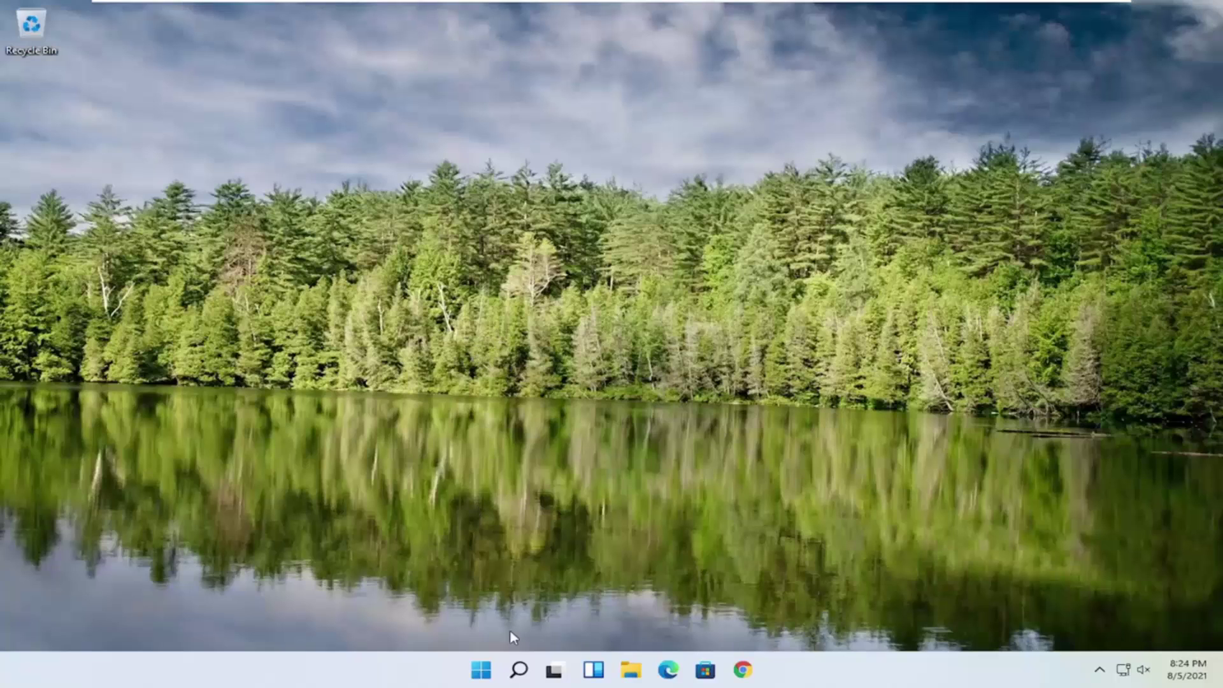
Search for regedit, launch Registry Editor as administrator, and move its window higher on the desktop.
{"action": "left_click", "coordinate": [519, 670]}
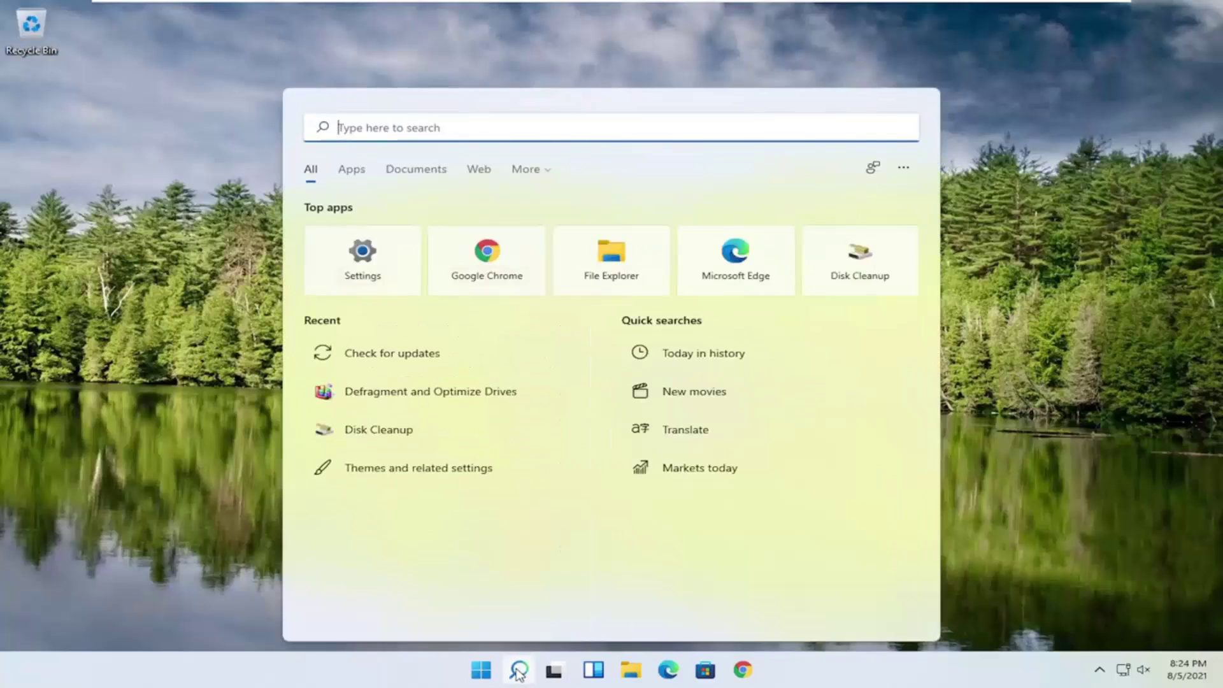
{"action": "type", "text": "regedit"}
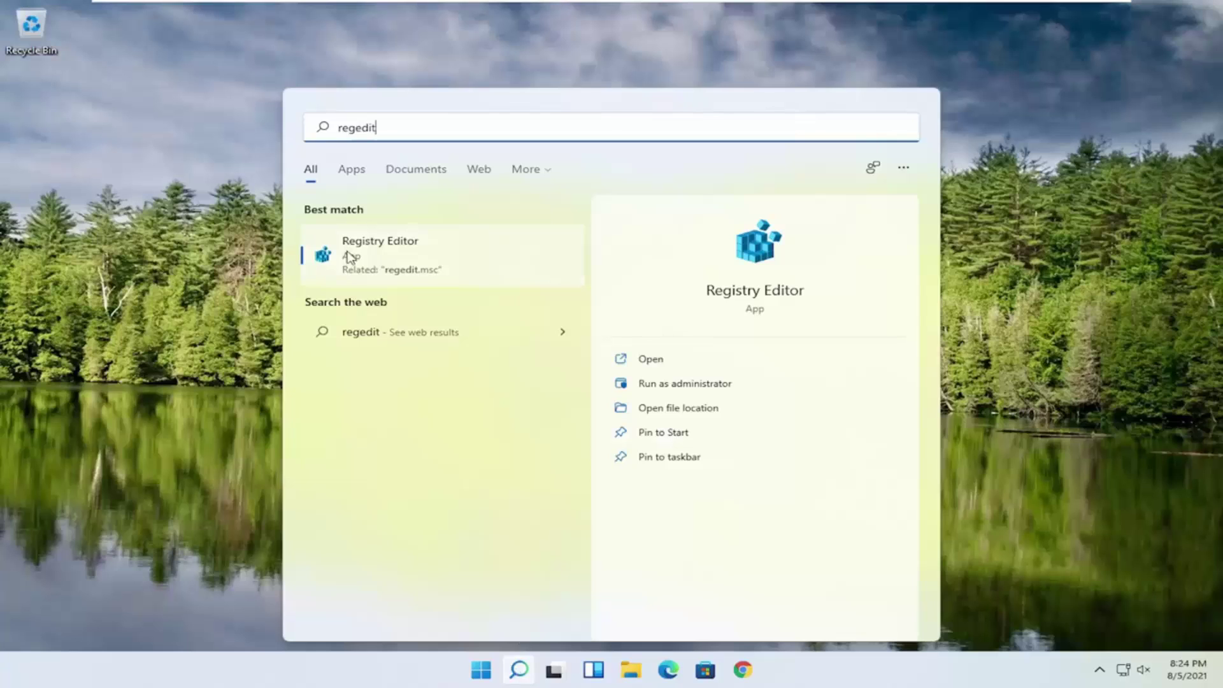
{"action": "right_click", "coordinate": [363, 257]}
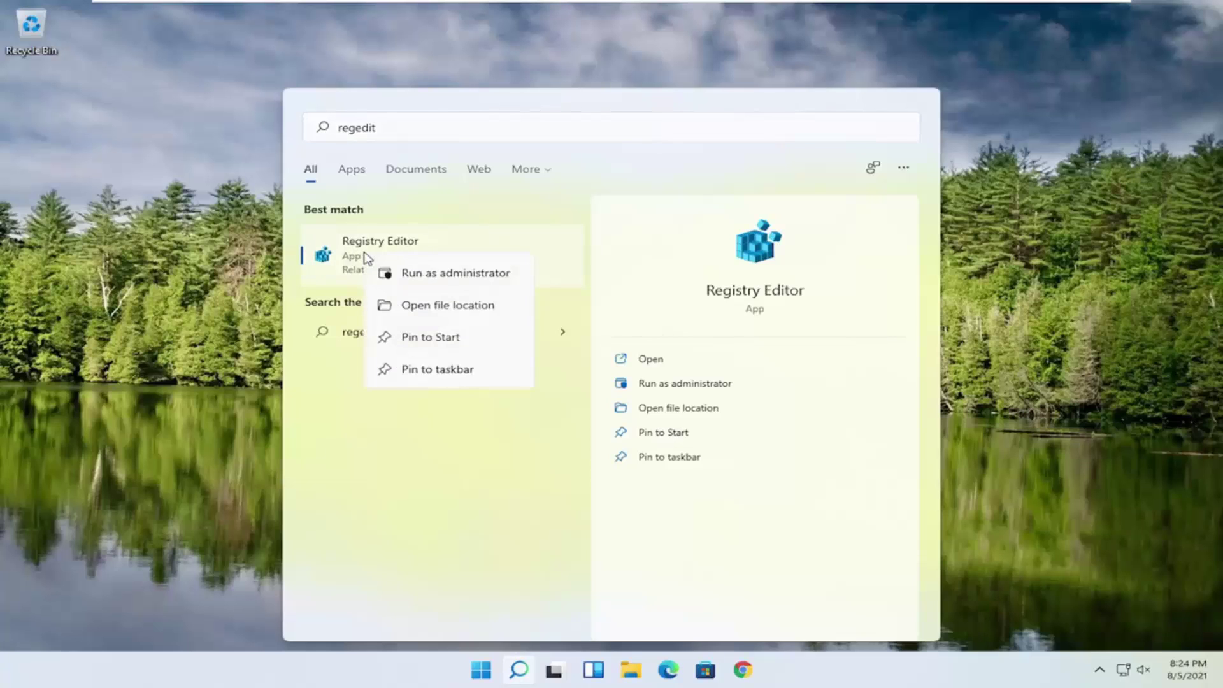
{"action": "left_click", "coordinate": [427, 274]}
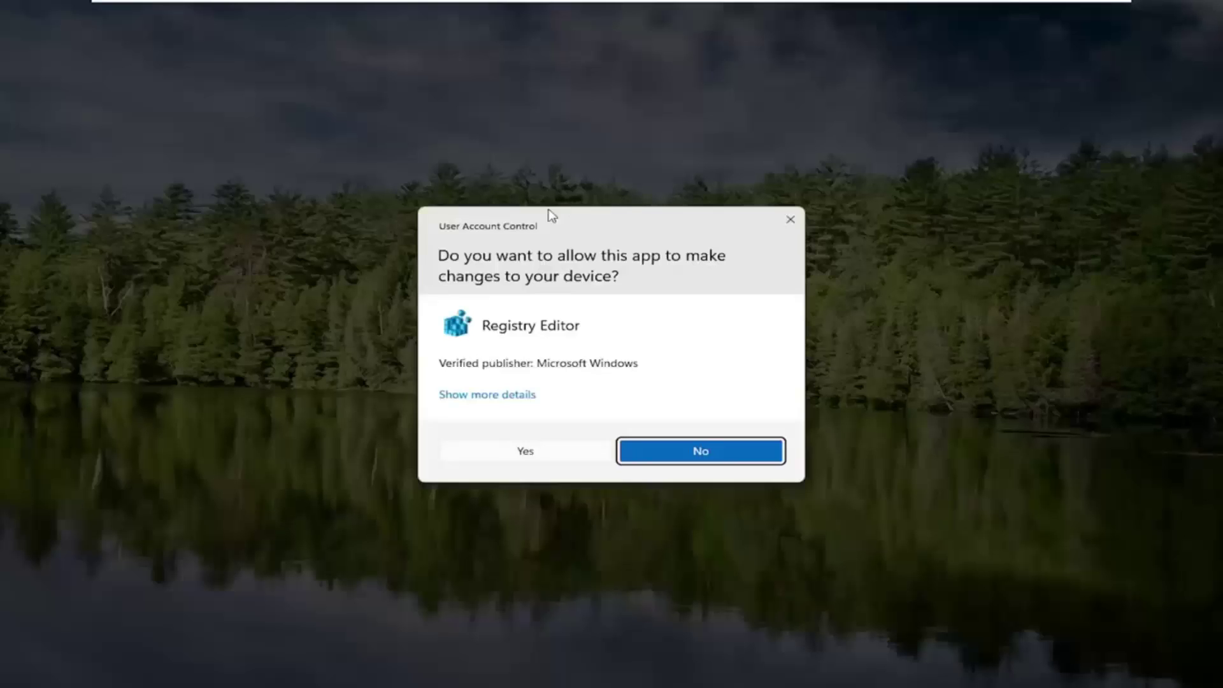
{"action": "left_click", "coordinate": [514, 460]}
{"action": "left_click_drag", "start_coordinate": [446, 137], "coordinate": [489, 84]}
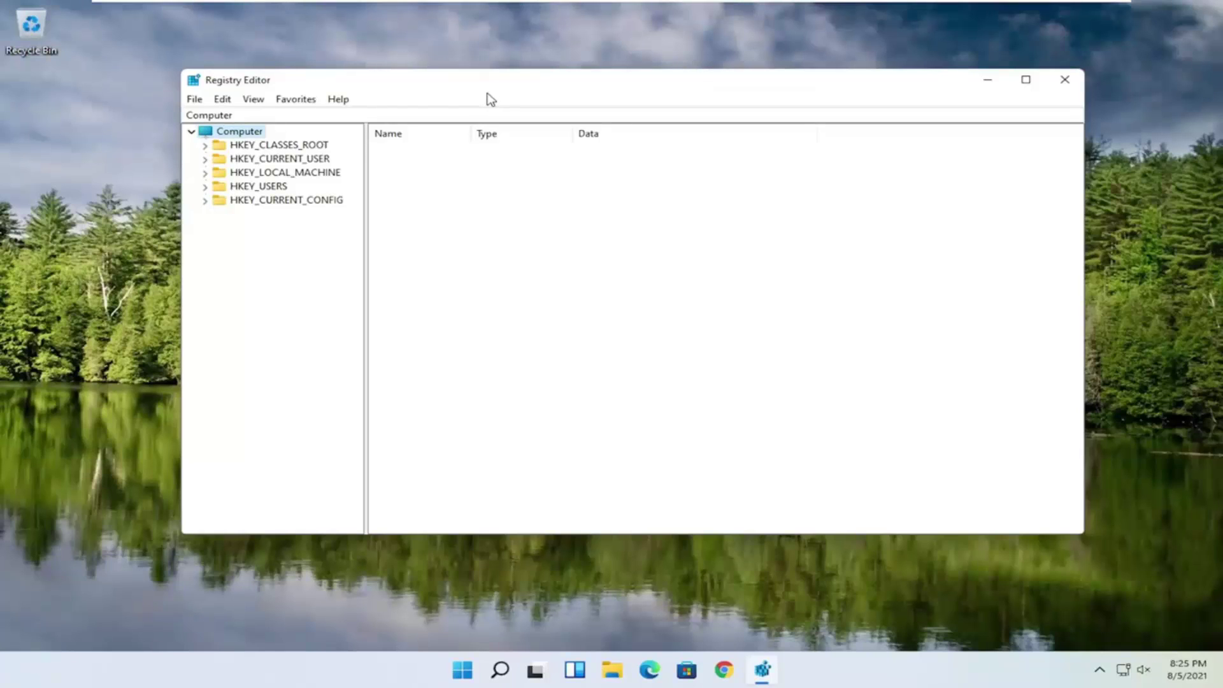
Open the registry export dialog with the Desktop as save location and range All, and cancel without saving.
{"action": "left_click", "coordinate": [194, 100]}
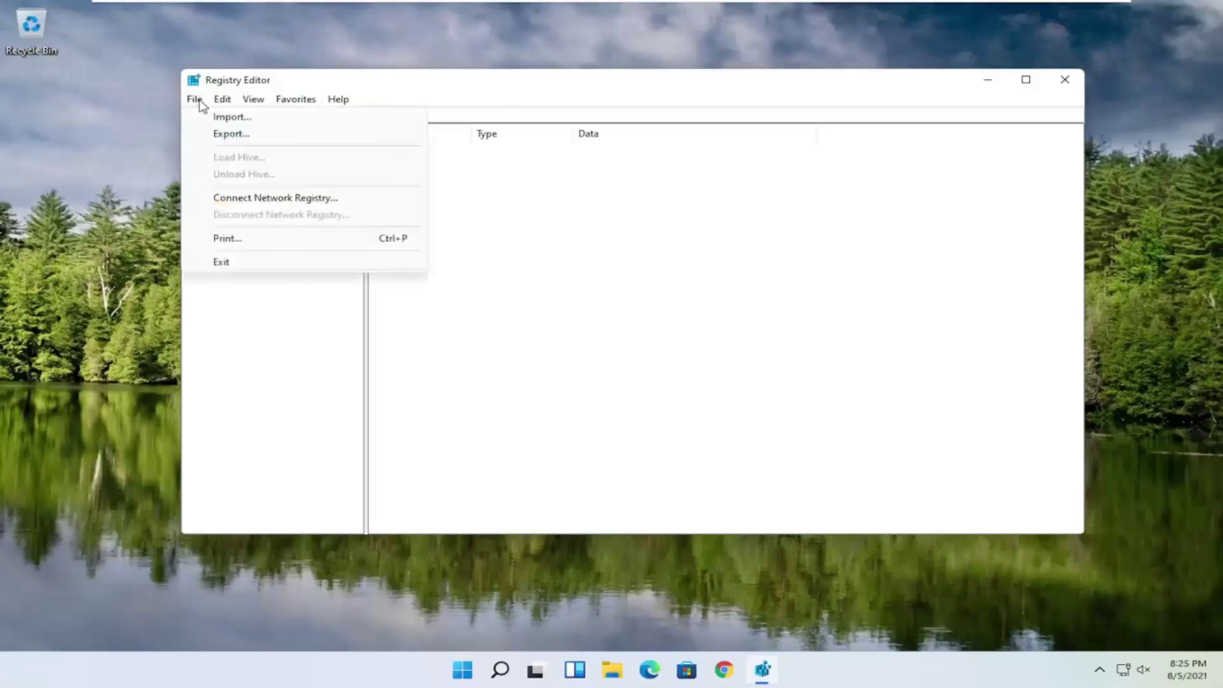
{"action": "left_click", "coordinate": [231, 133]}
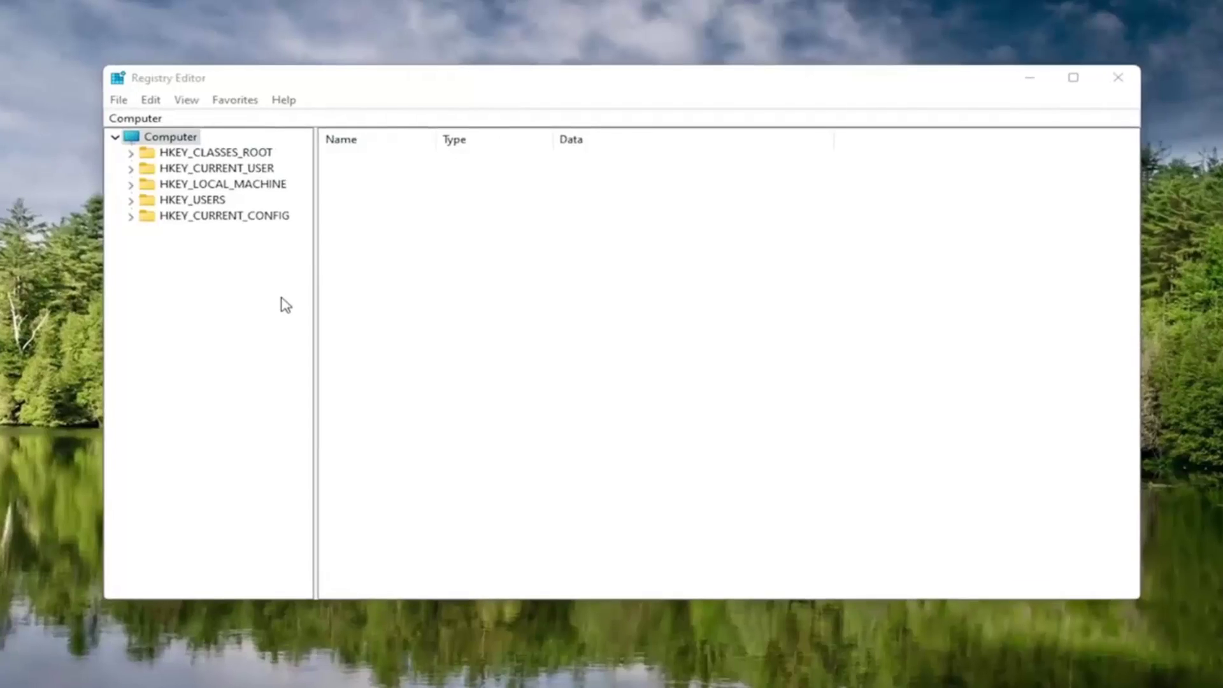
{"action": "left_click_drag", "start_coordinate": [235, 124], "coordinate": [439, 112]}
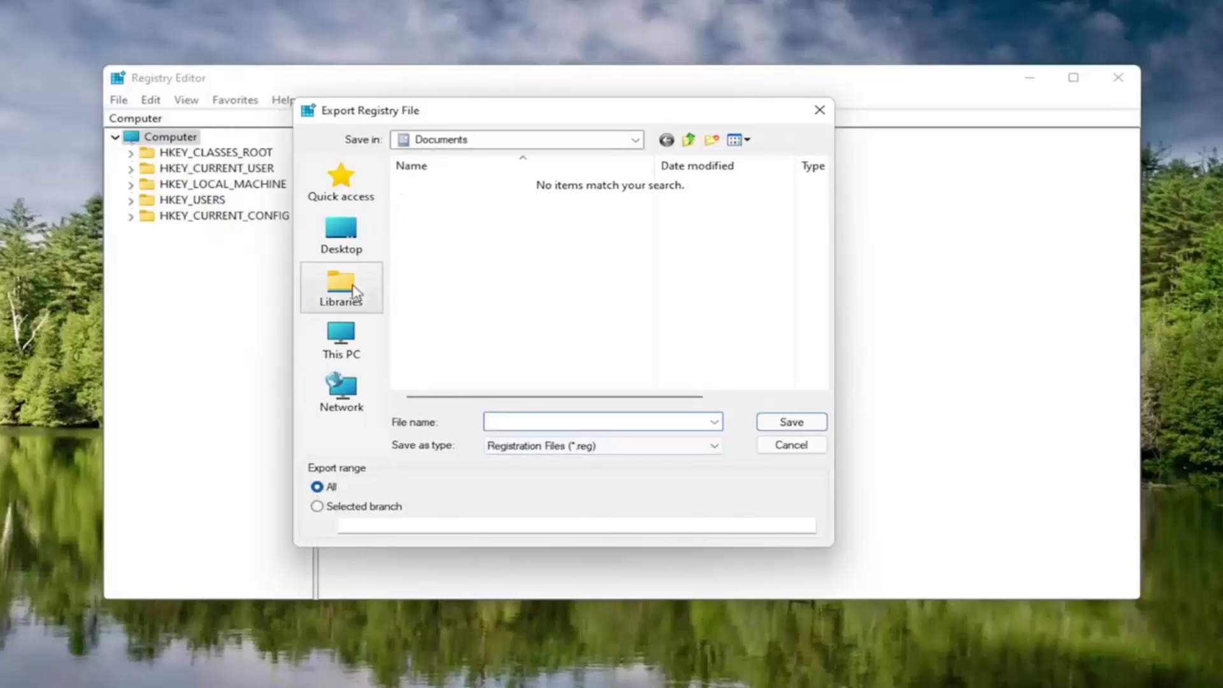
{"action": "left_click", "coordinate": [349, 230]}
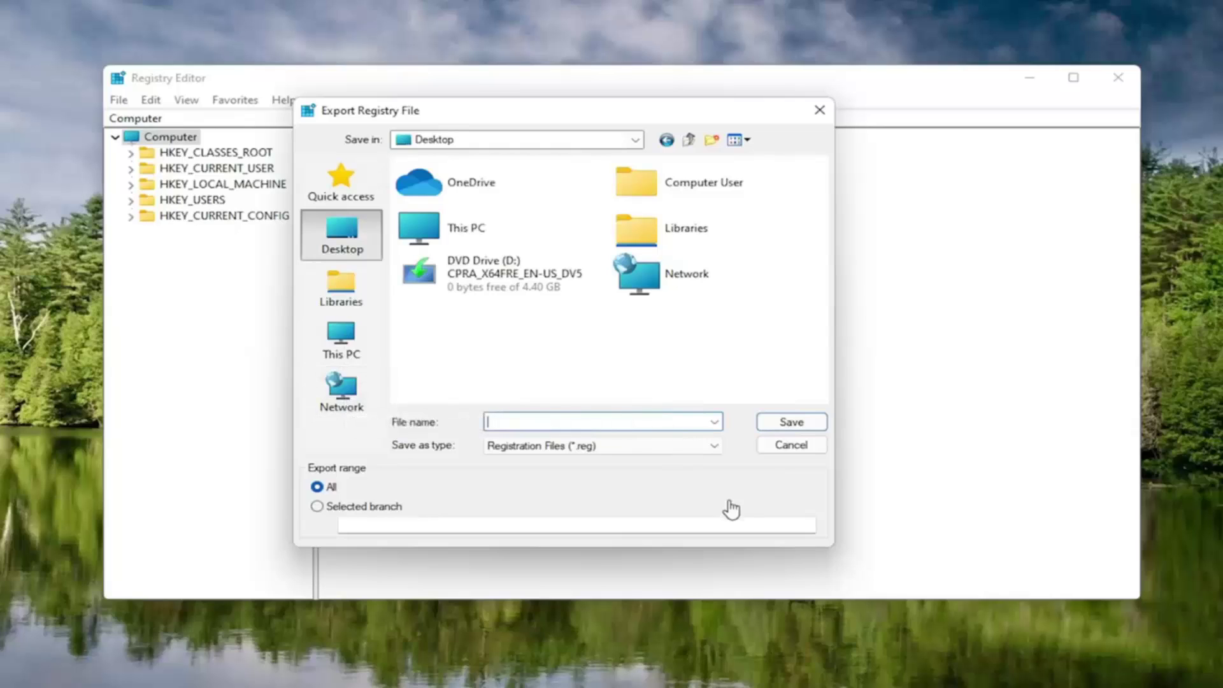
{"action": "left_click", "coordinate": [791, 444]}
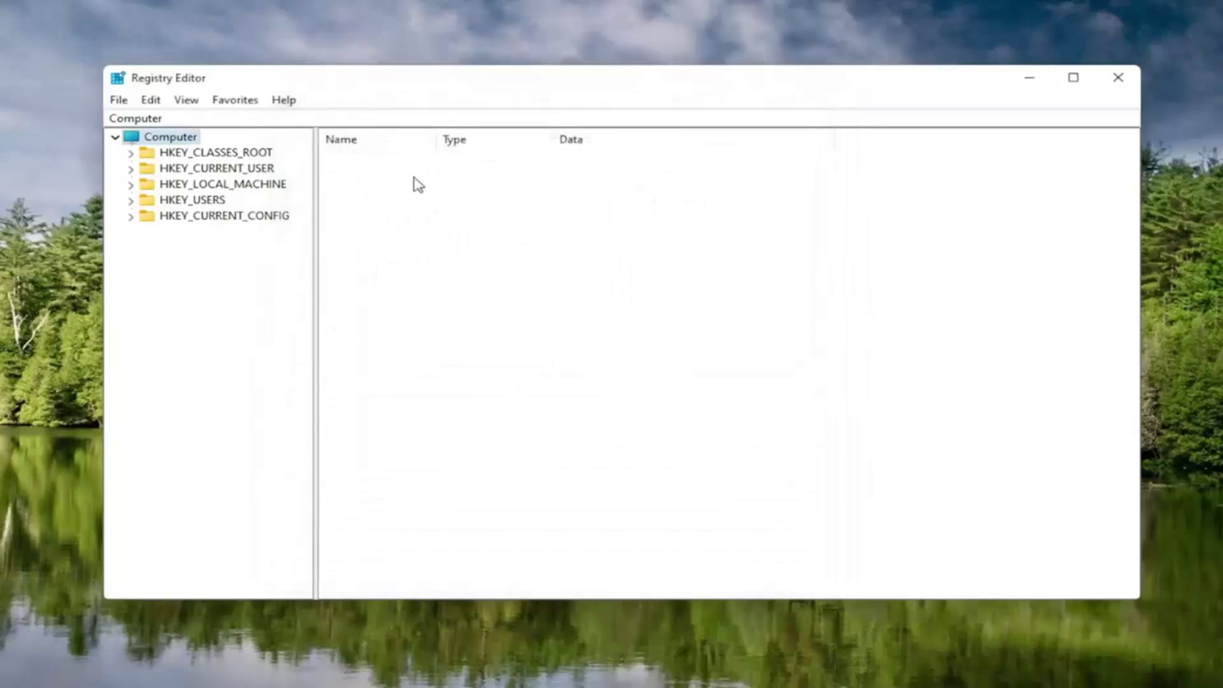
Open the registry import dialog, browse to the Desktop folder, and cancel without importing a file.
{"action": "left_click", "coordinate": [163, 118]}
{"action": "left_click", "coordinate": [118, 100]}
{"action": "left_click", "coordinate": [130, 121]}
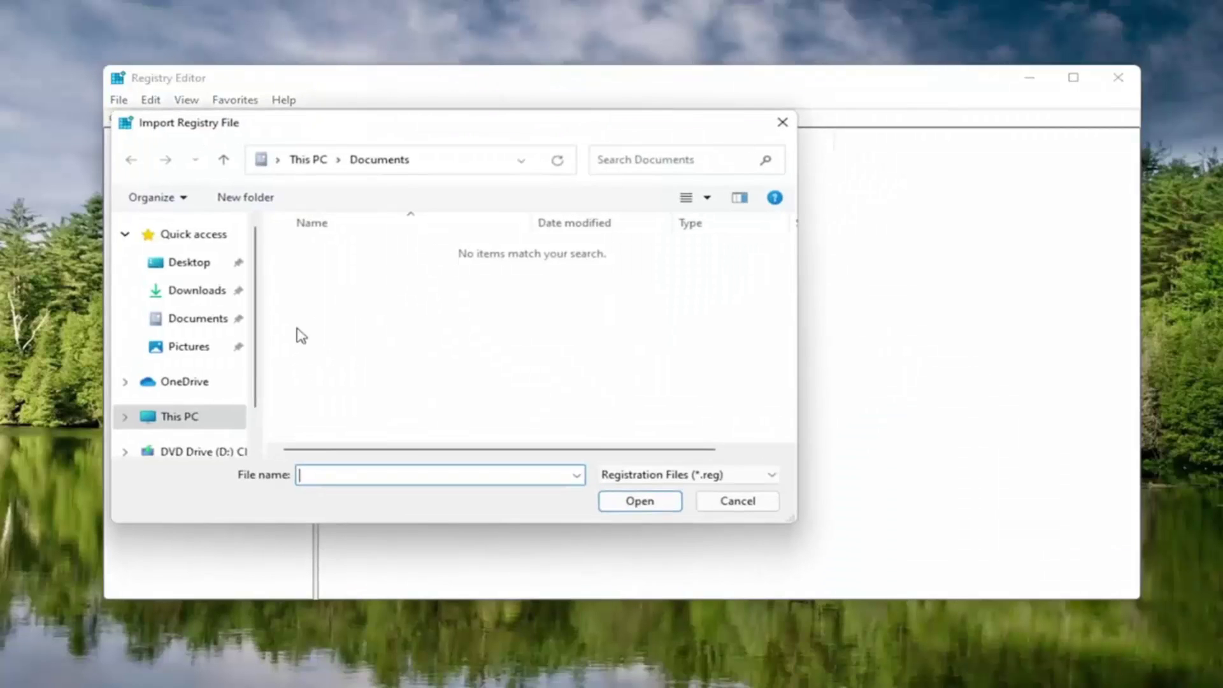
{"action": "left_click", "coordinate": [167, 262]}
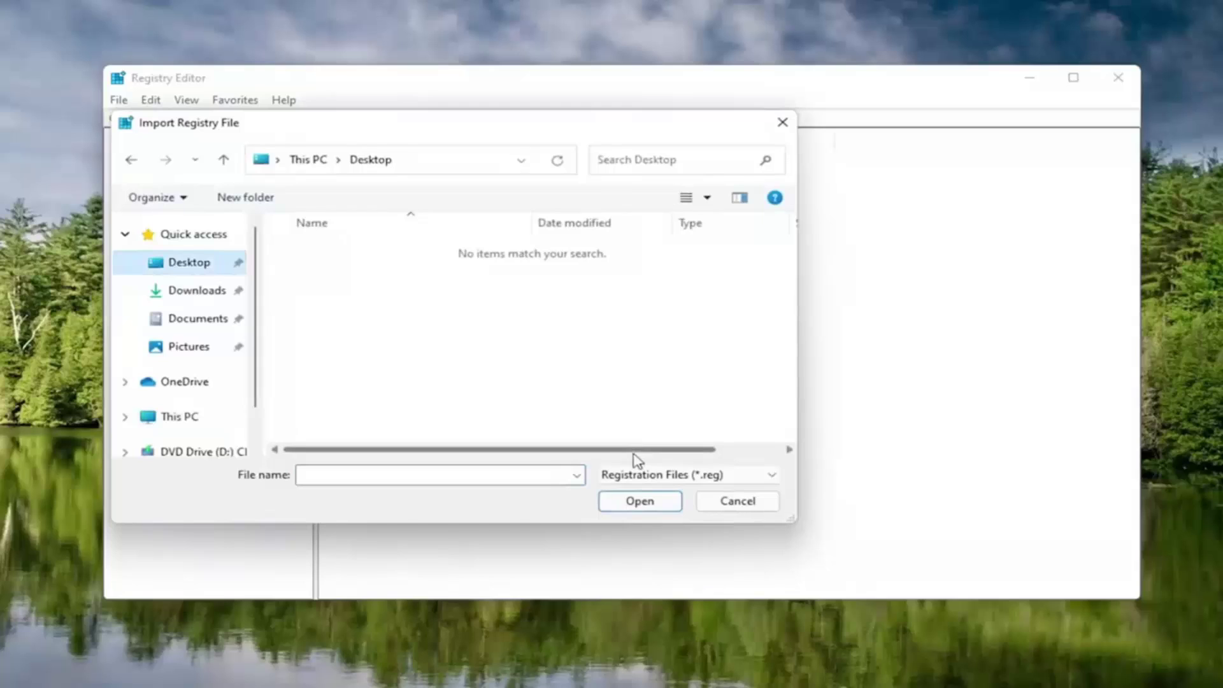
{"action": "left_click", "coordinate": [726, 503]}
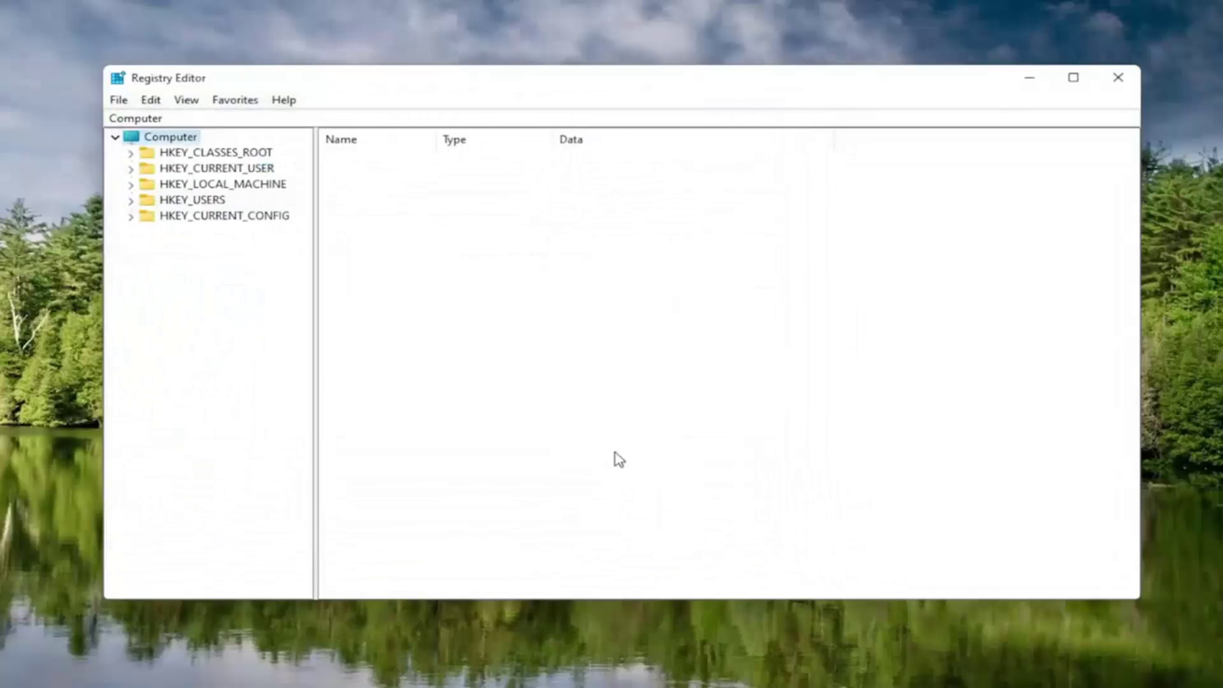
Expand the registry tree to HKEY_LOCAL_MACHINE\SOFTWARE\Microsoft and widen the key tree pane.
{"action": "double_click", "coordinate": [201, 186]}
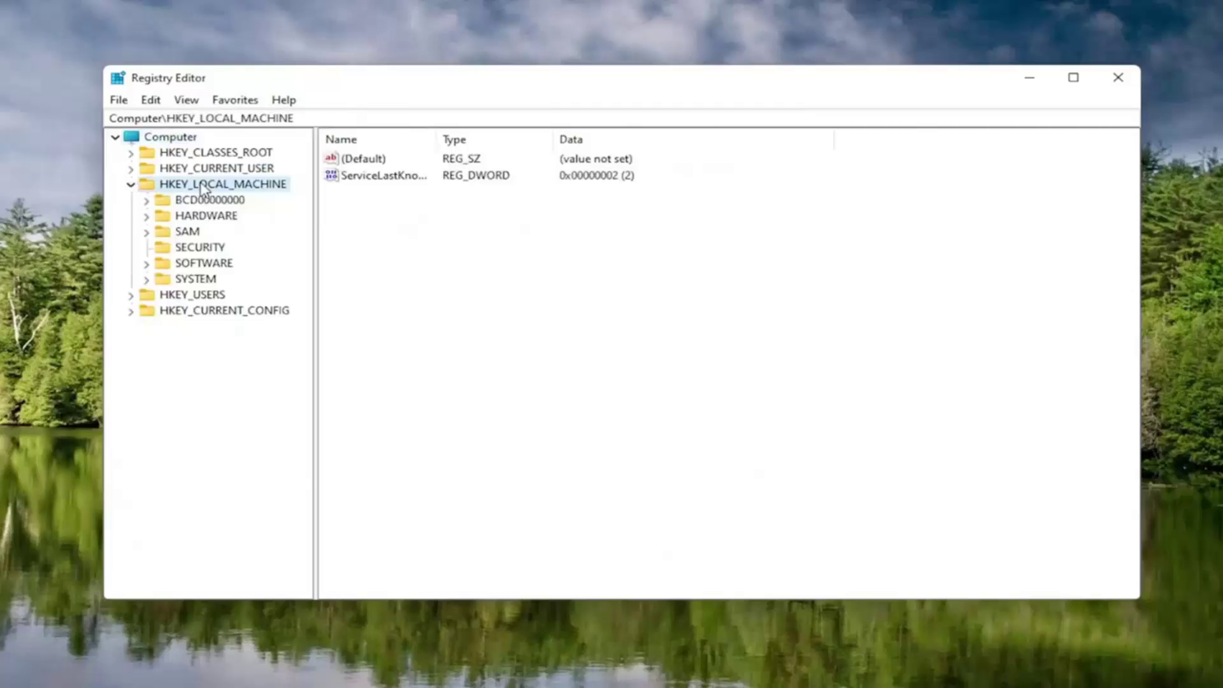
{"action": "double_click", "coordinate": [199, 266]}
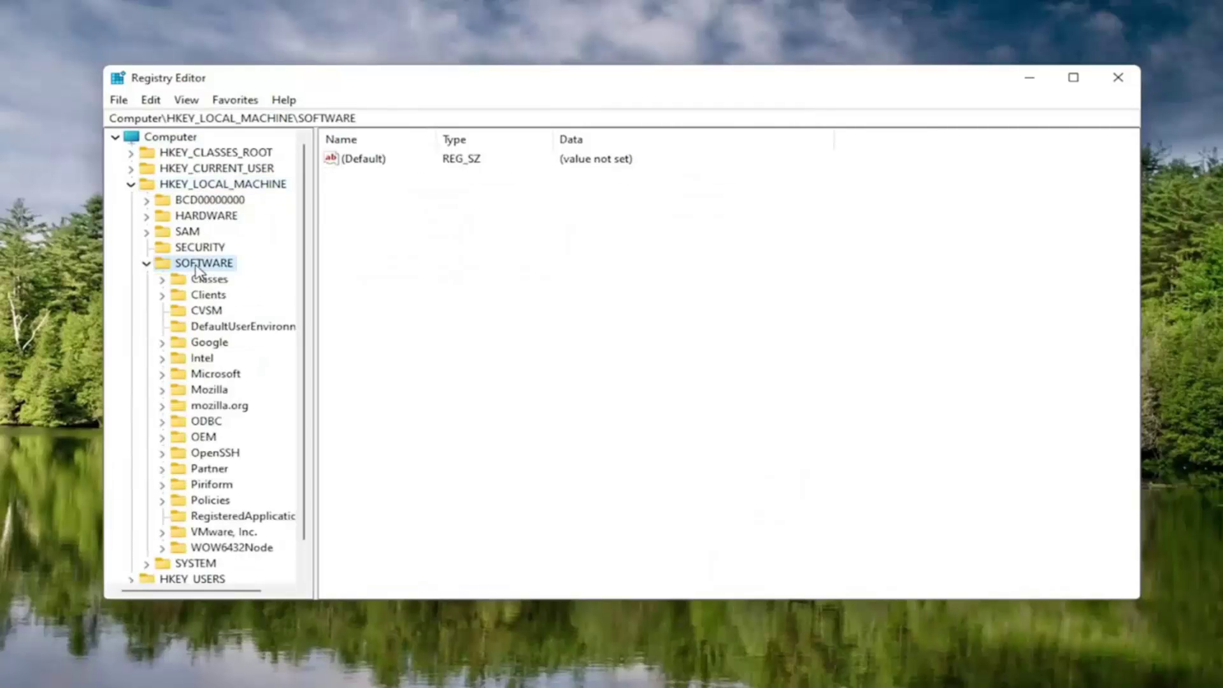
{"action": "double_click", "coordinate": [204, 374]}
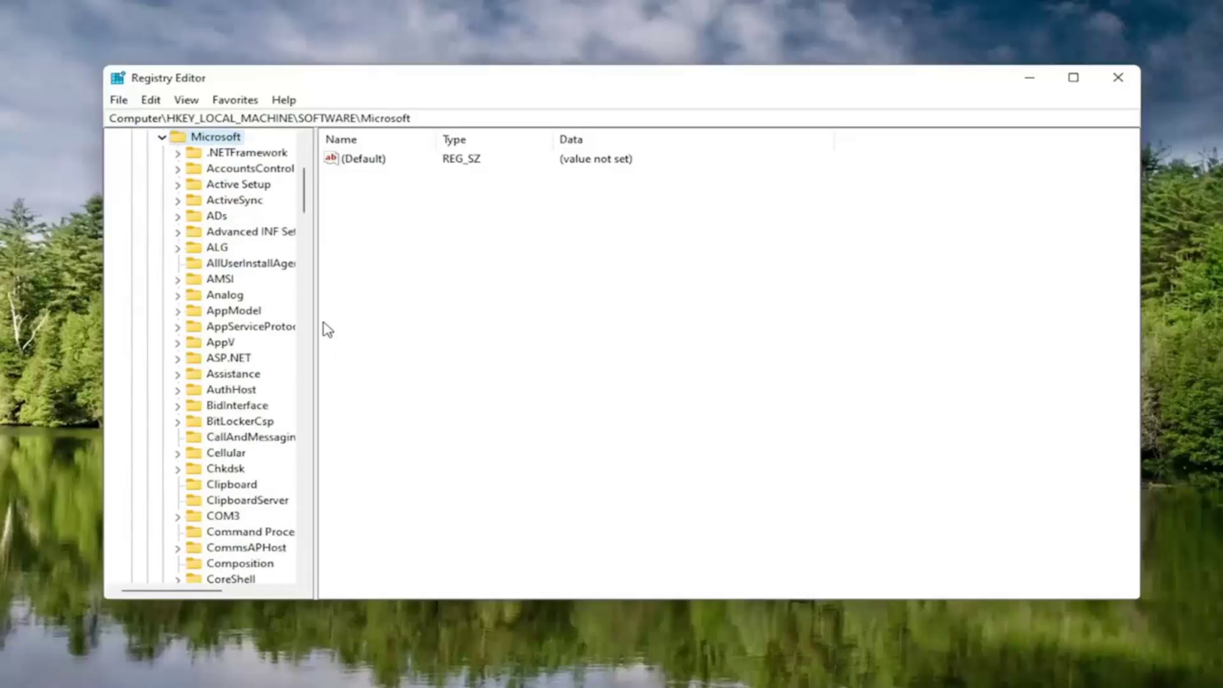
{"action": "left_click_drag", "start_coordinate": [317, 319], "coordinate": [394, 321]}
Expand the Windows NT key under Microsoft and its CurrentVersion subkey.
{"action": "scroll", "coordinate": [234, 413], "scroll_direction": "down", "scroll_amount": 20}
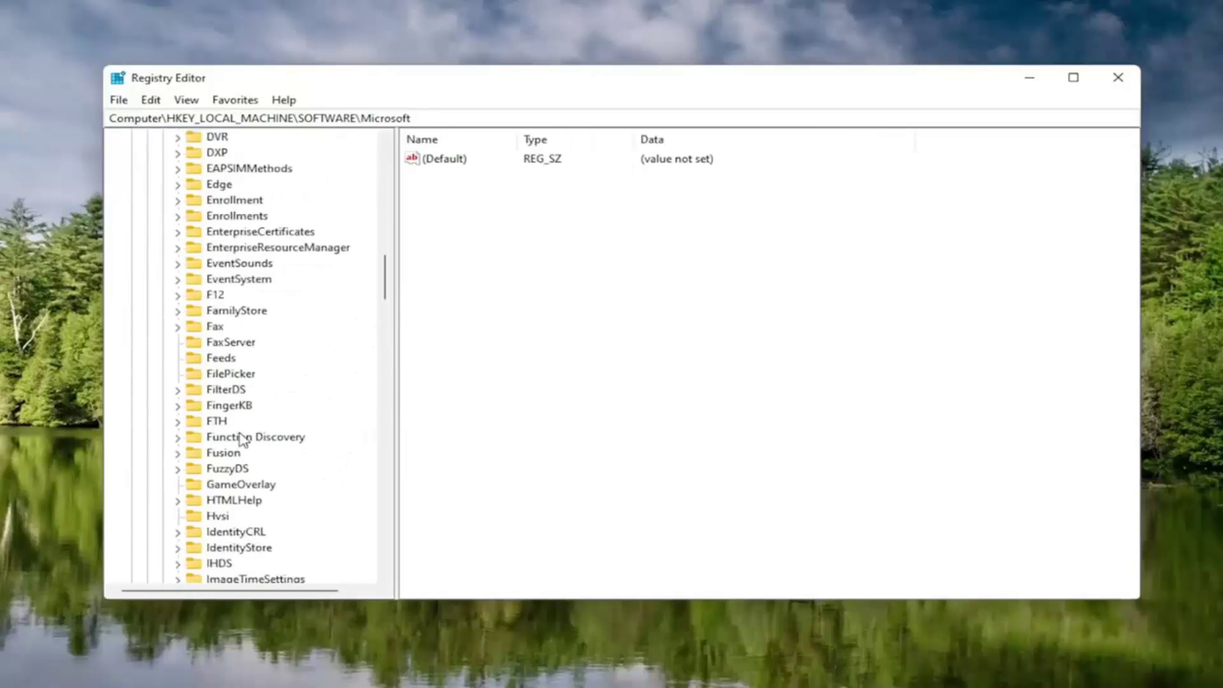
{"action": "scroll", "coordinate": [233, 413], "scroll_direction": "down", "scroll_amount": 20}
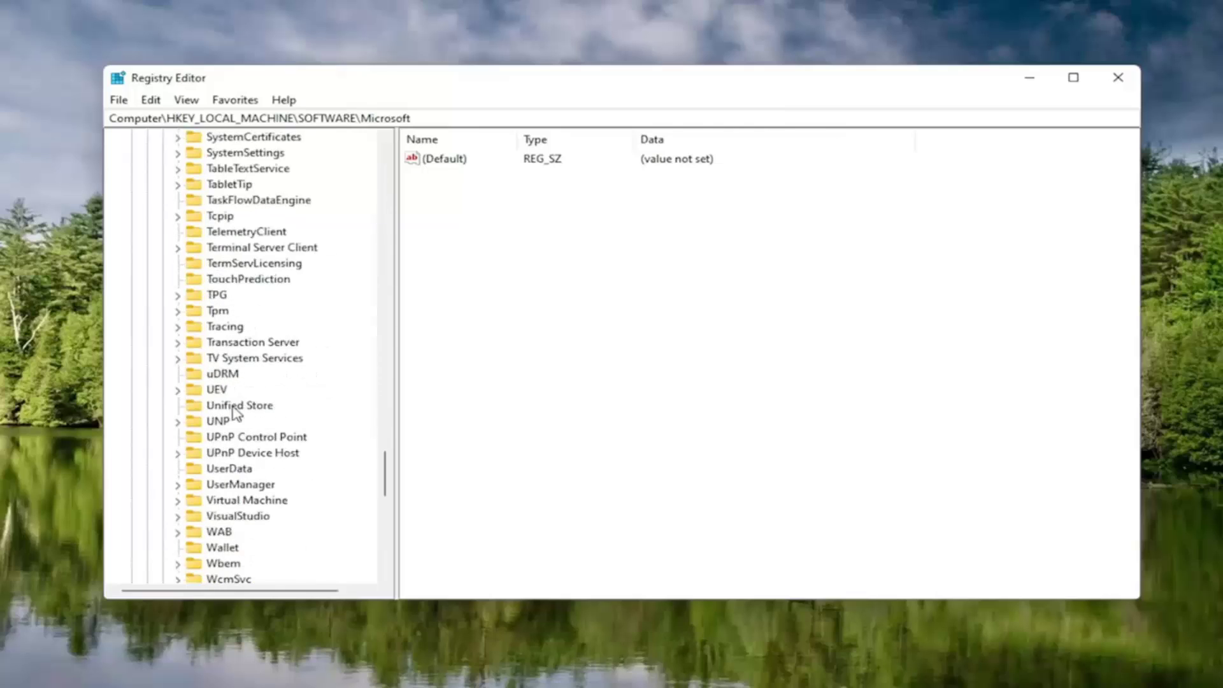
{"action": "scroll", "coordinate": [245, 434], "scroll_direction": "down", "scroll_amount": 1}
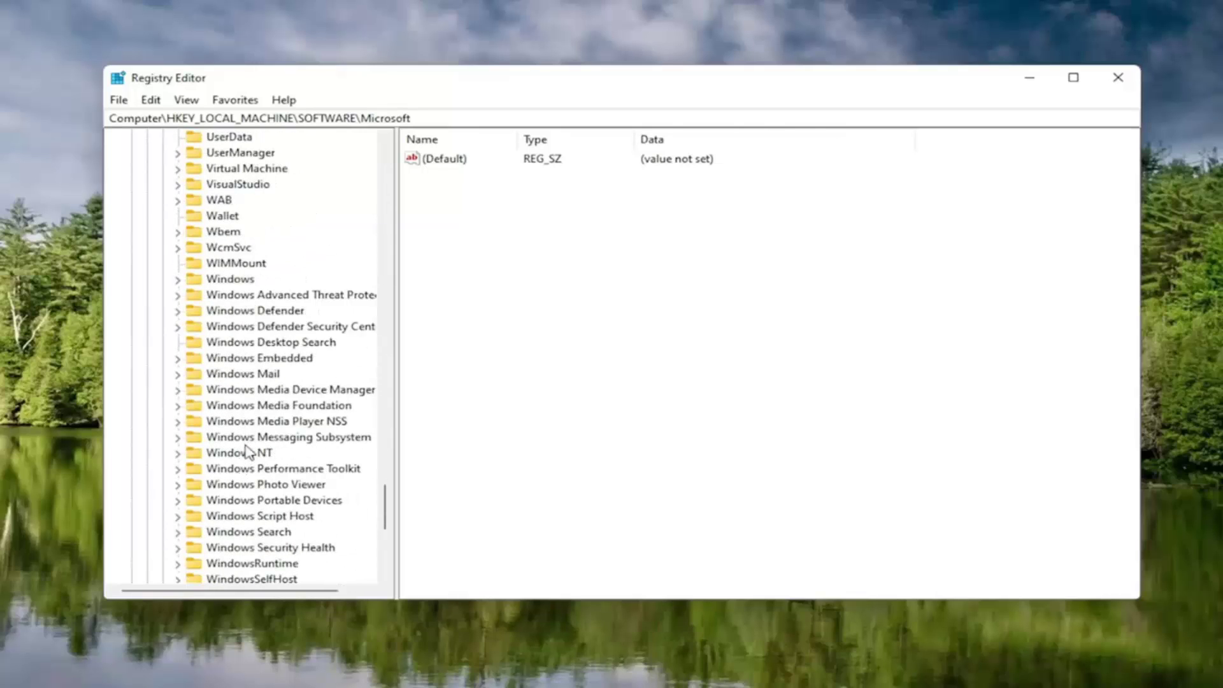
{"action": "double_click", "coordinate": [248, 455]}
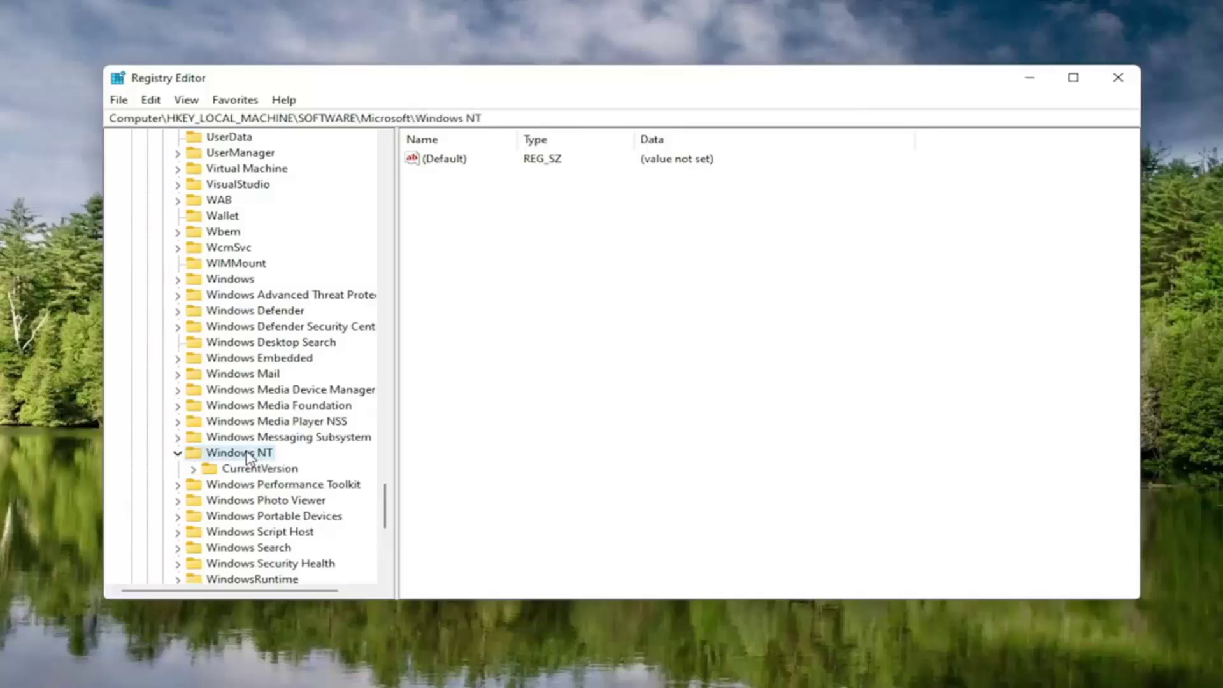
{"action": "double_click", "coordinate": [248, 469]}
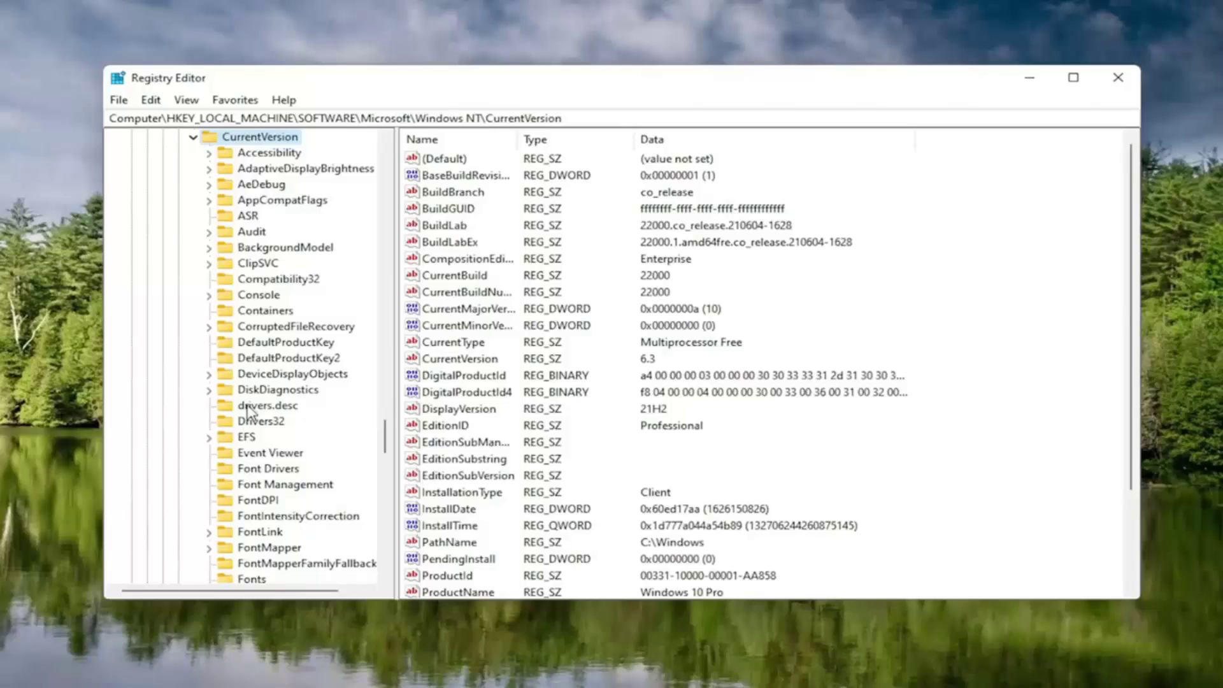
Open the Multimedia\SystemProfile key under CurrentVersion and widen the Name column to show the full value names.
{"action": "scroll", "coordinate": [247, 413], "scroll_direction": "down", "scroll_amount": 7}
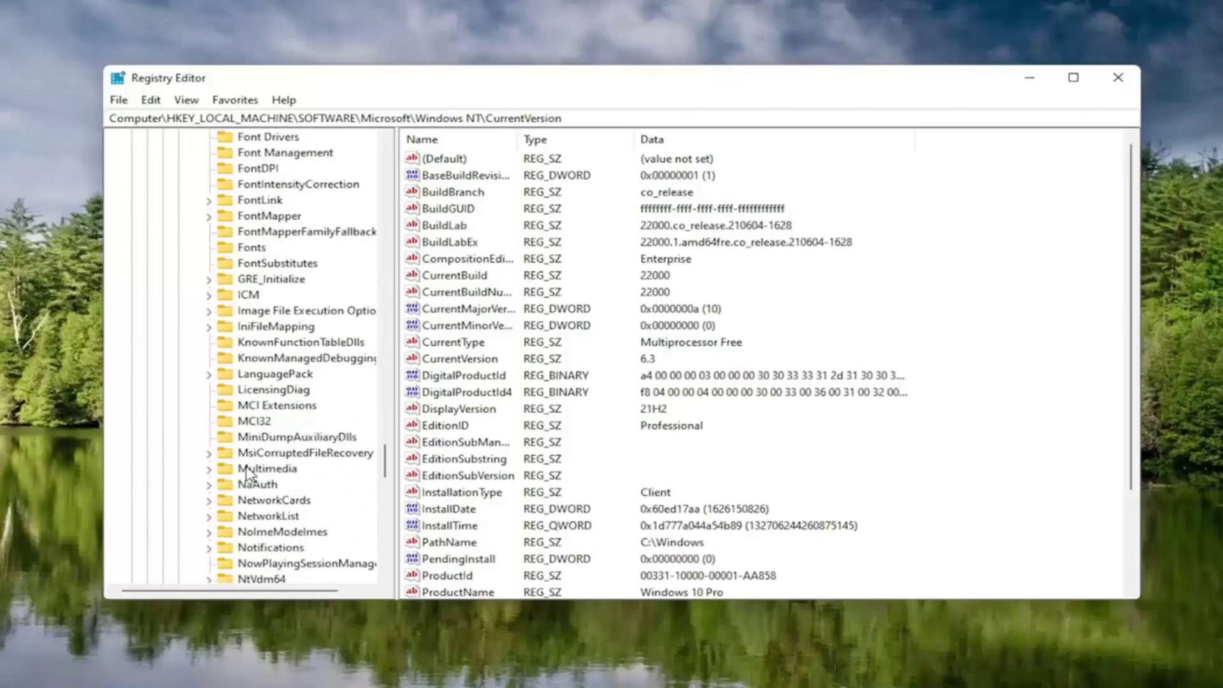
{"action": "scroll", "coordinate": [261, 523], "scroll_direction": "down", "scroll_amount": 1}
{"action": "left_click", "coordinate": [262, 423]}
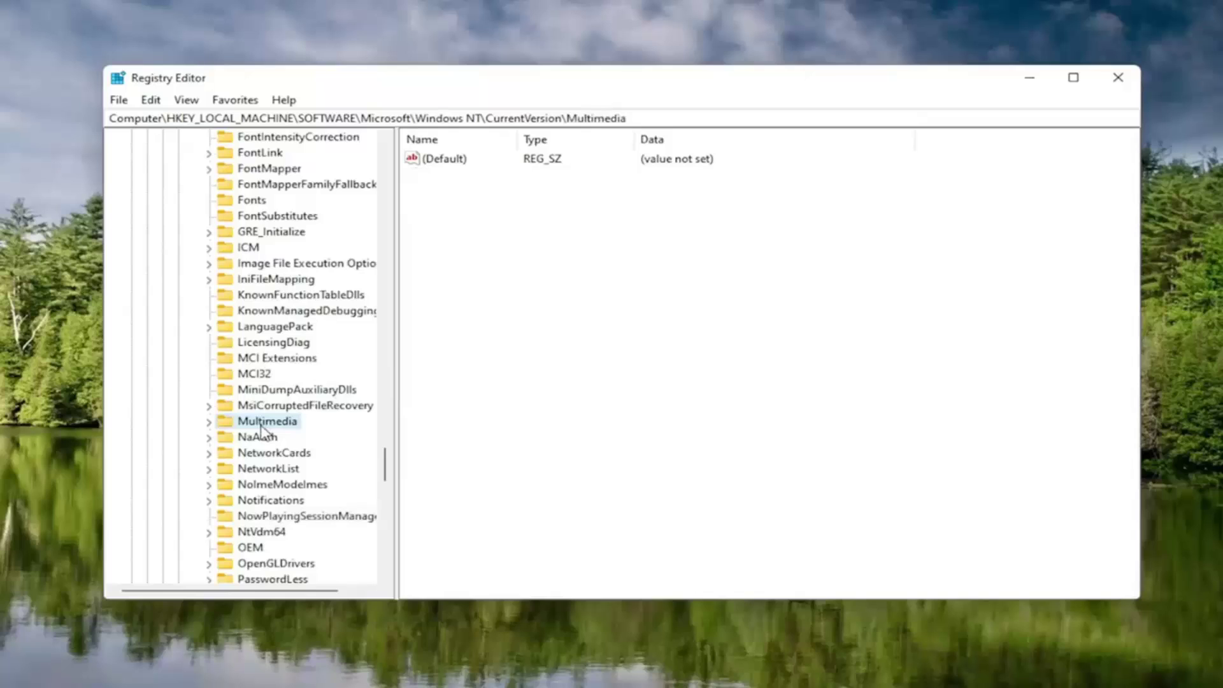
{"action": "double_click", "coordinate": [262, 422]}
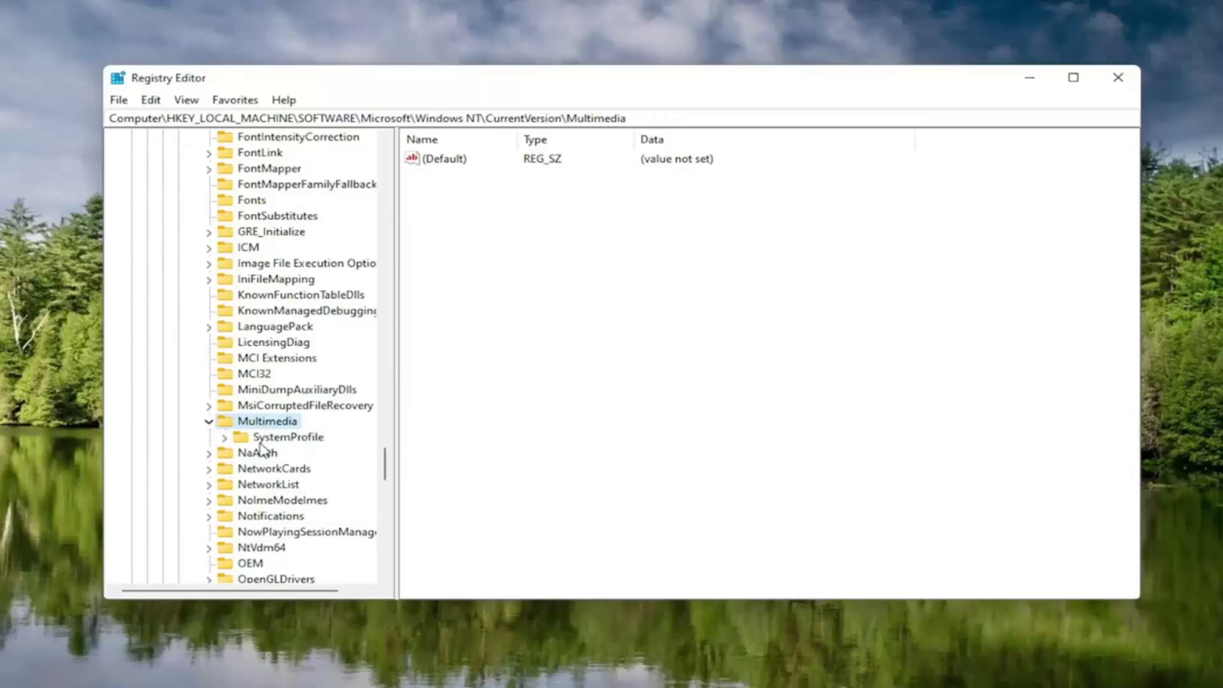
{"action": "left_click", "coordinate": [258, 440]}
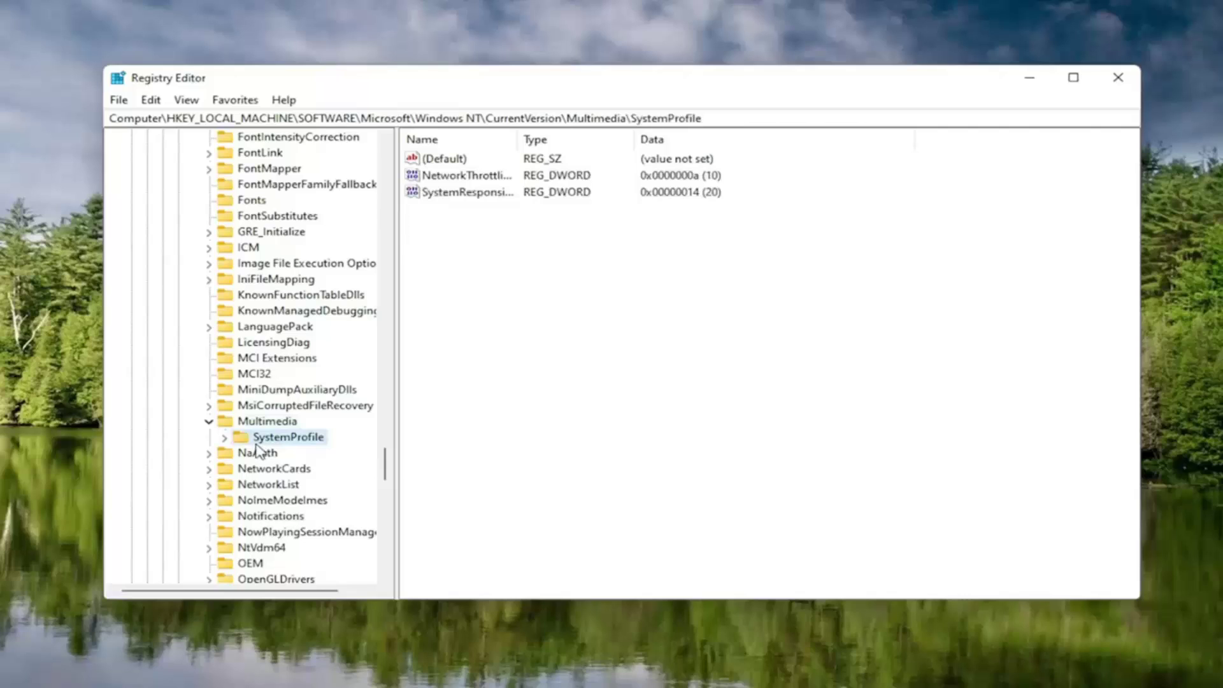
{"action": "left_click_drag", "start_coordinate": [525, 139], "coordinate": [637, 140]}
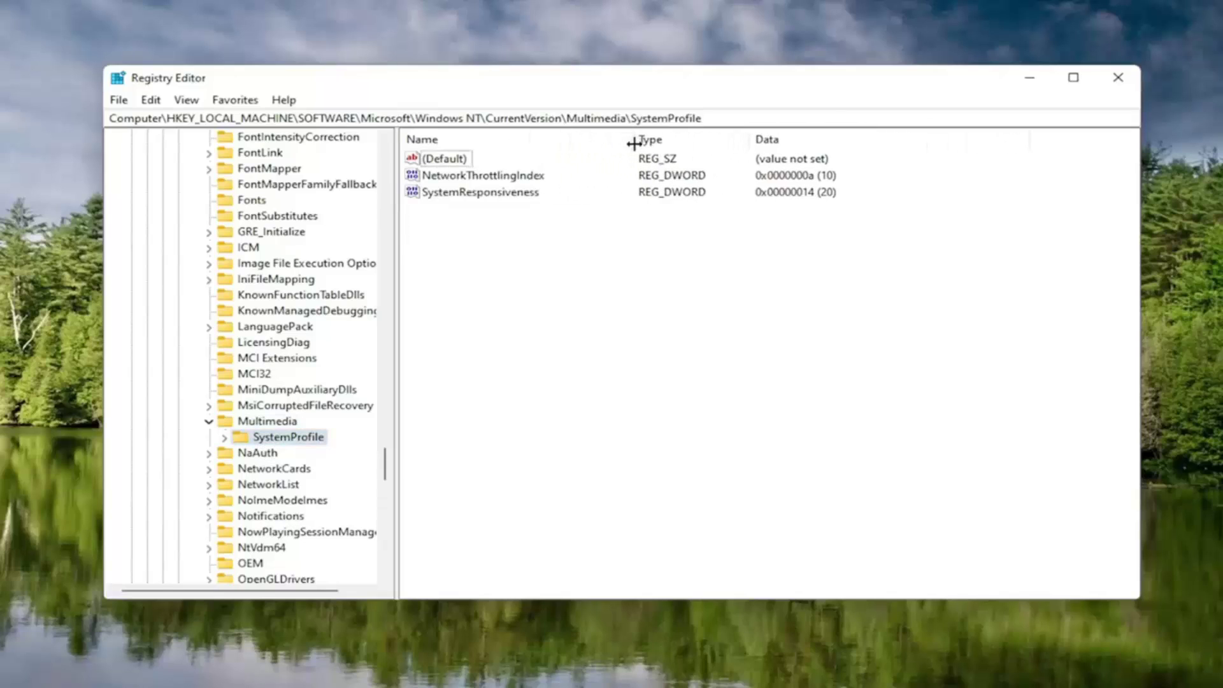
Set the NetworkThrottlingIndex value data to FFFFFFFF in hexadecimal.
{"action": "double_click", "coordinate": [489, 176]}
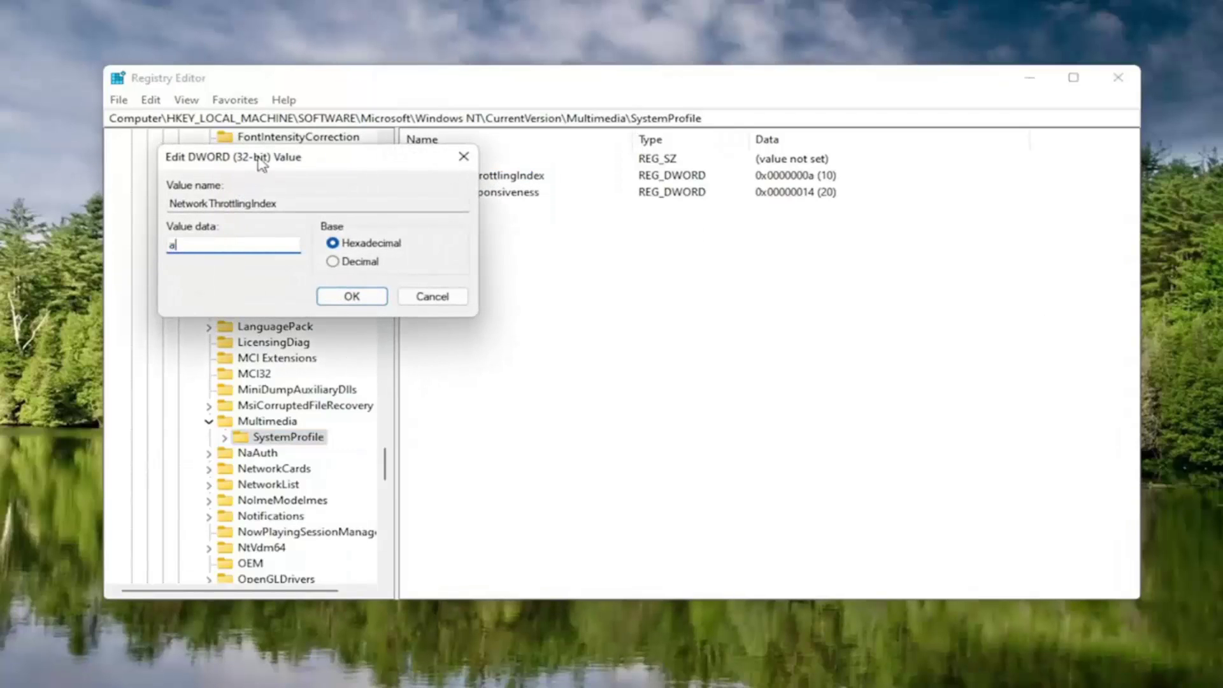
{"action": "left_click_drag", "start_coordinate": [261, 165], "coordinate": [619, 205]}
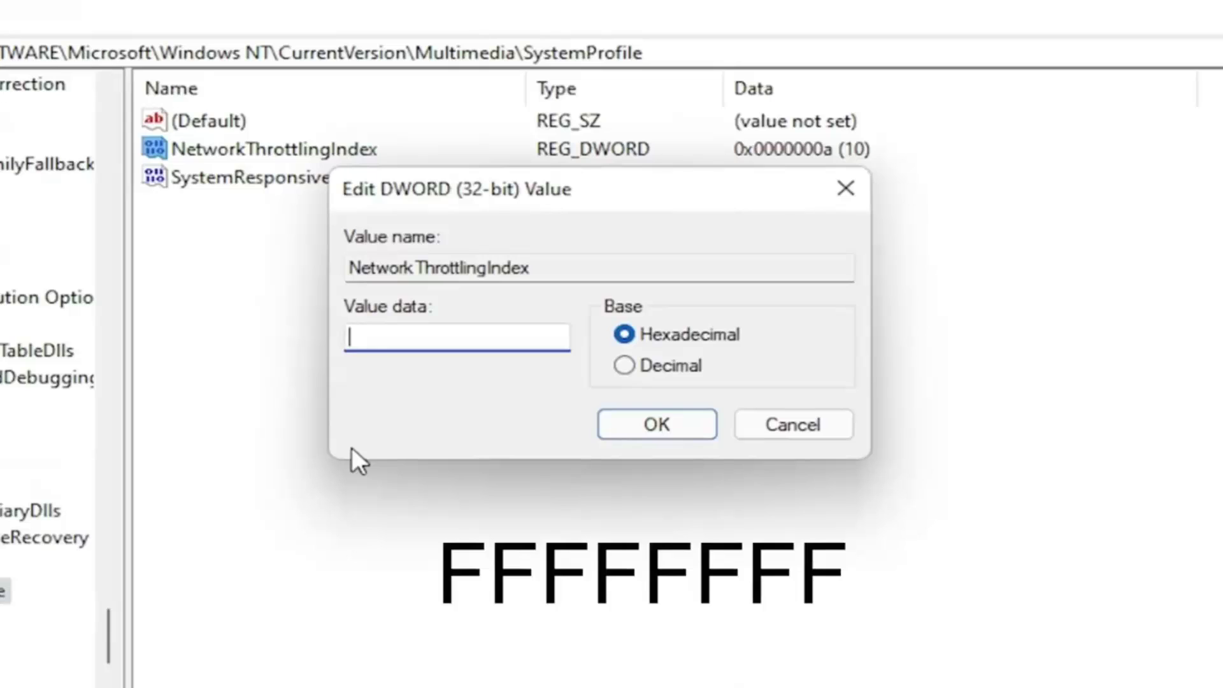
{"action": "type", "text": "FFFFFFFF"}
{"action": "key", "text": "shift+Left"}
{"action": "key", "text": "shift+Left"}
{"action": "key", "text": "shift+Left"}
{"action": "key", "text": "shift+Left"}
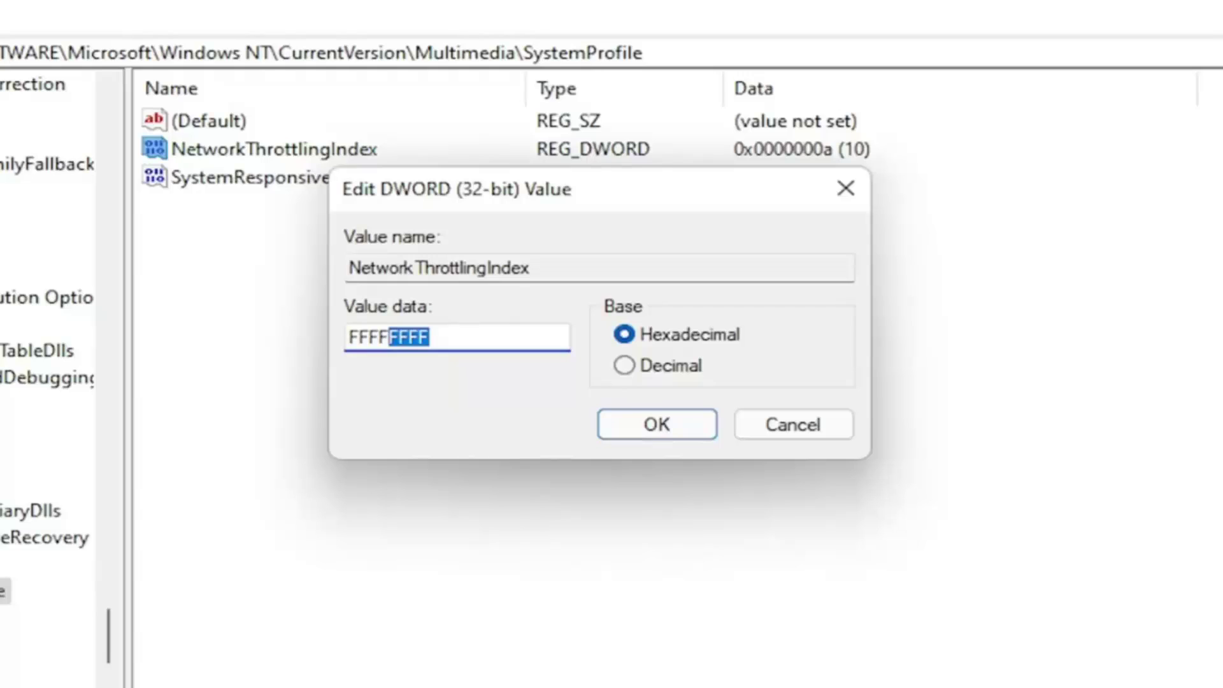
{"action": "left_click", "coordinate": [432, 337]}
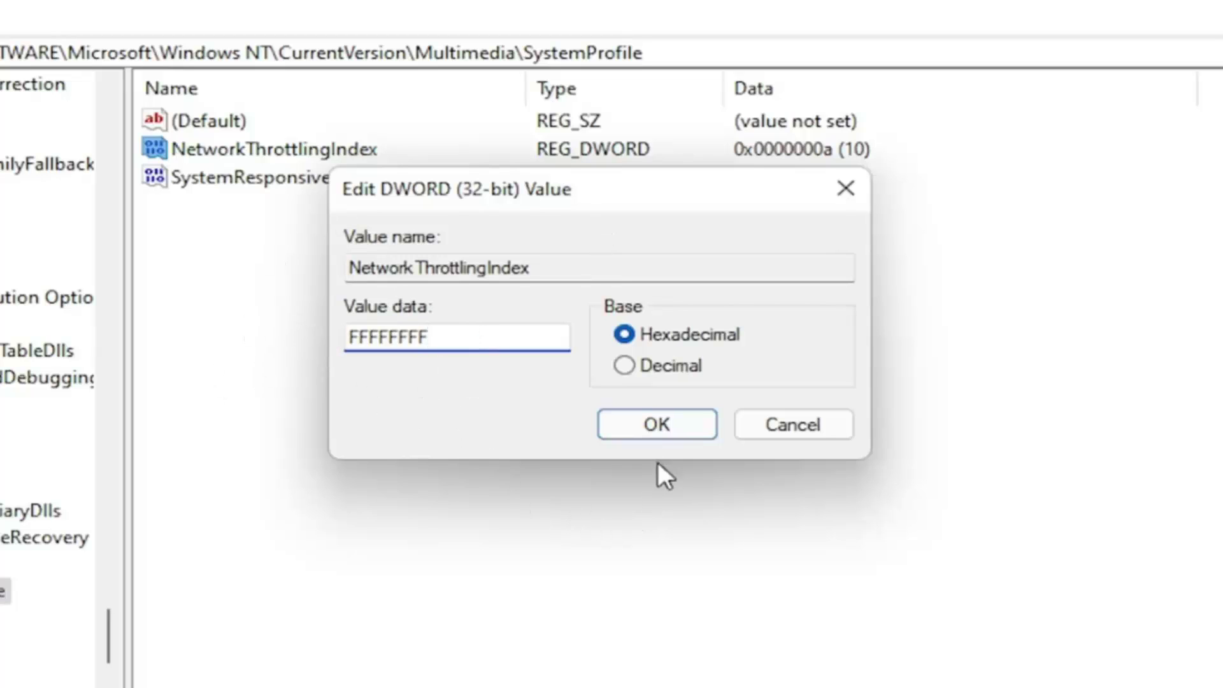
{"action": "left_click", "coordinate": [656, 424]}
Collapse the Microsoft, SOFTWARE and HKEY_LOCAL_MACHINE branches of the registry tree.
{"action": "key", "text": "BackSpace"}
{"action": "left_click_drag", "start_coordinate": [109, 637], "coordinate": [109, 121]}
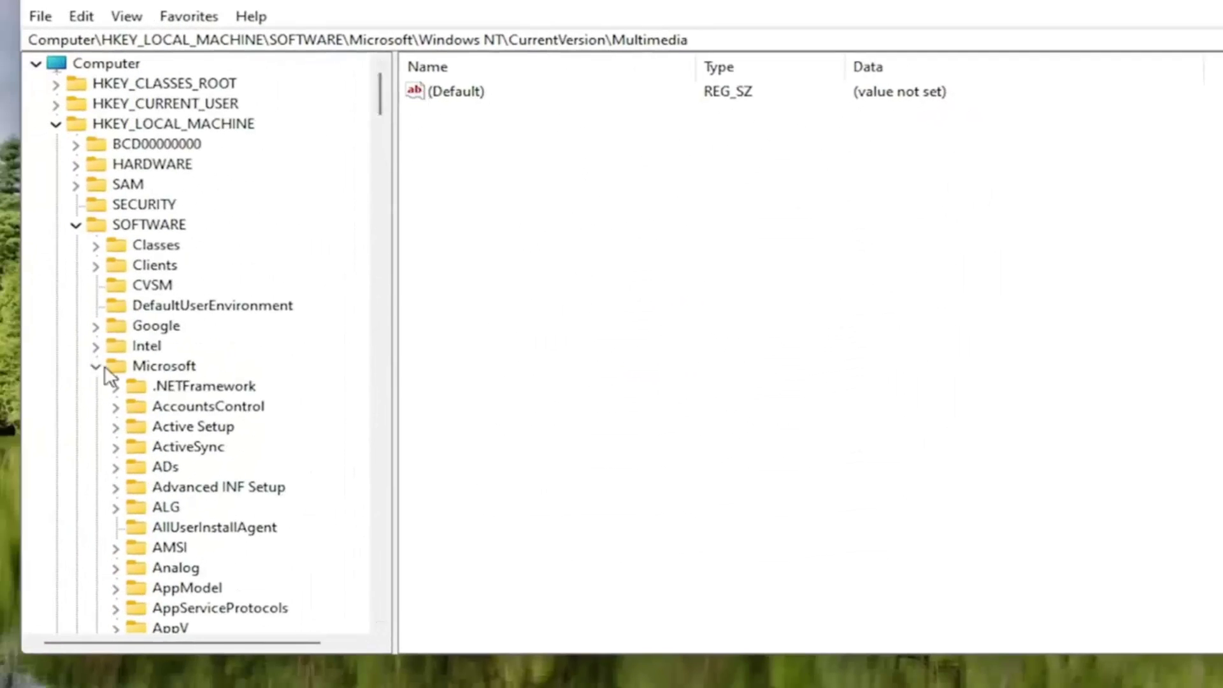
{"action": "left_click", "coordinate": [96, 367]}
{"action": "left_click", "coordinate": [76, 226]}
{"action": "left_click", "coordinate": [56, 124]}
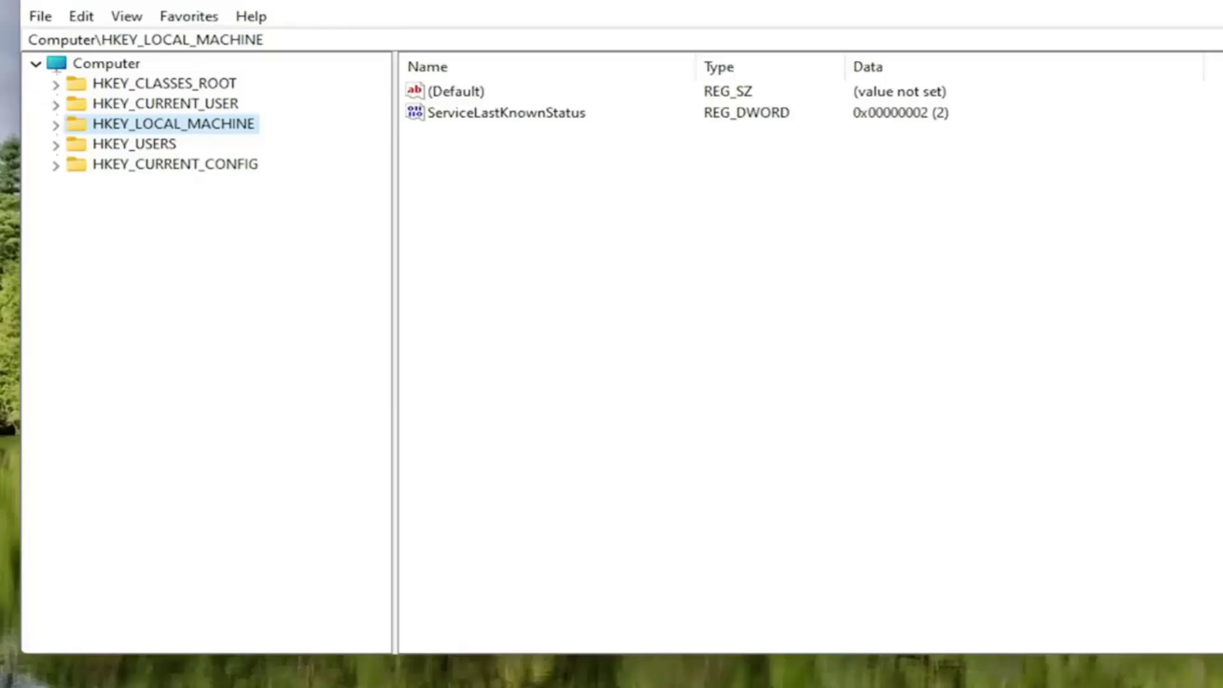
Expand HKEY_LOCAL_MACHINE down through SYSTEM and CurrentControlSet to the Services key.
{"action": "double_click", "coordinate": [210, 124]}
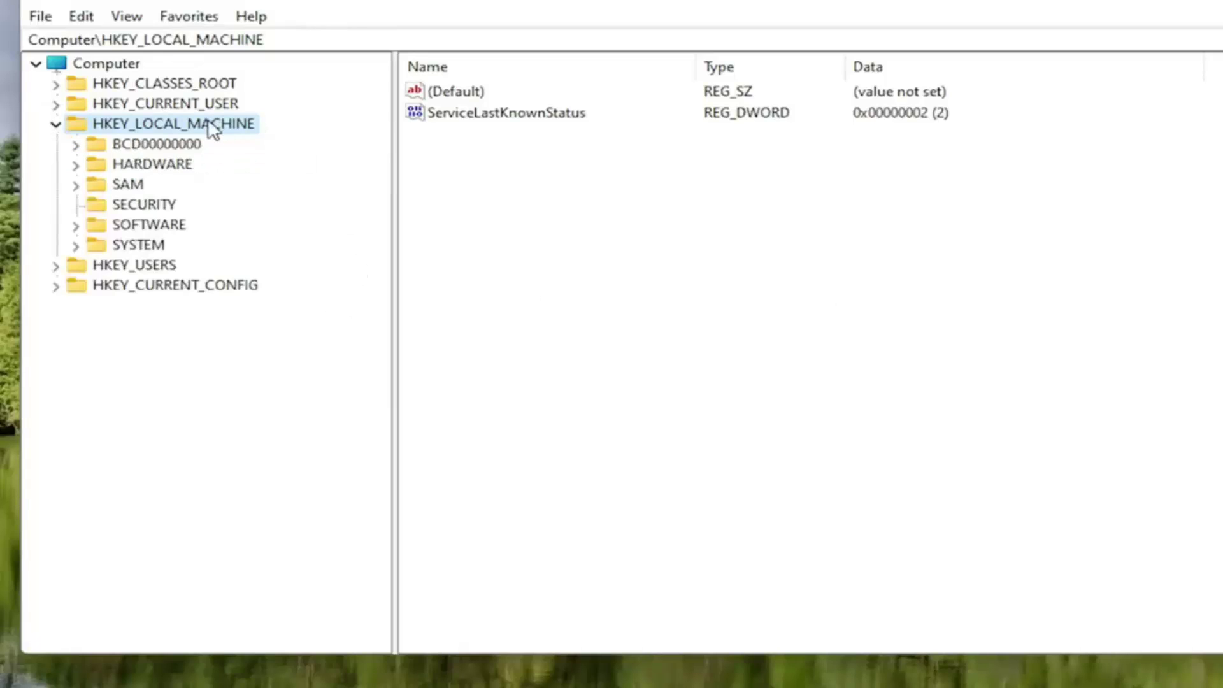
{"action": "double_click", "coordinate": [142, 247]}
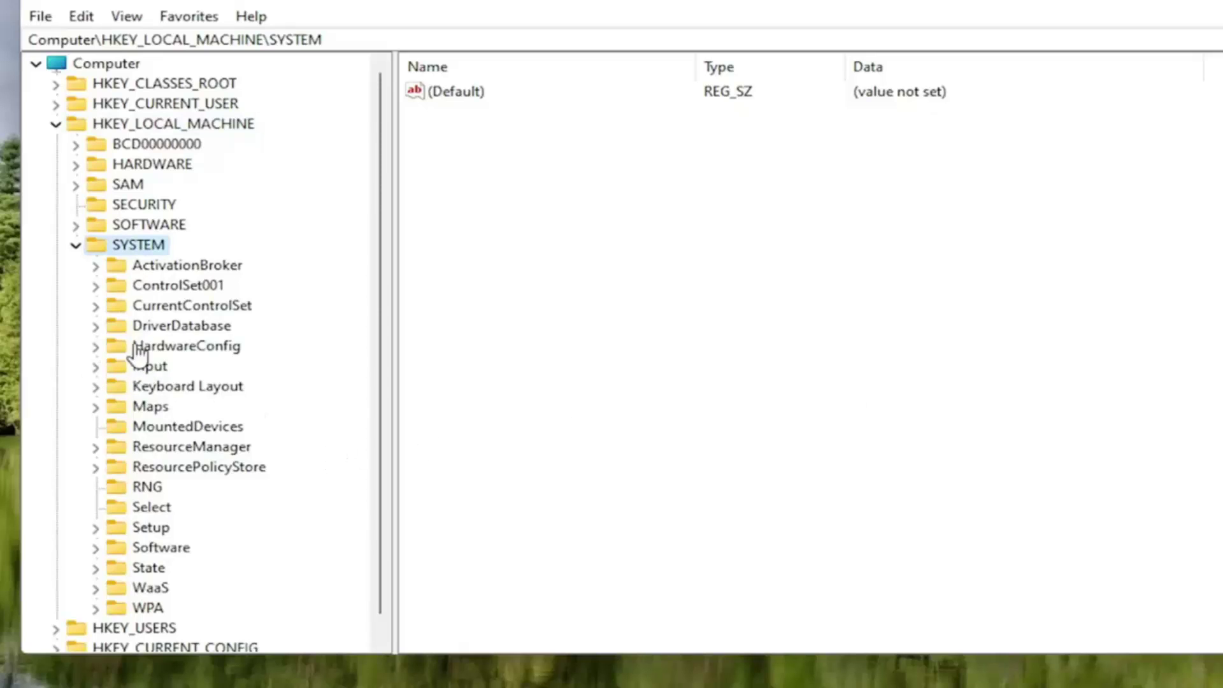
{"action": "double_click", "coordinate": [200, 306]}
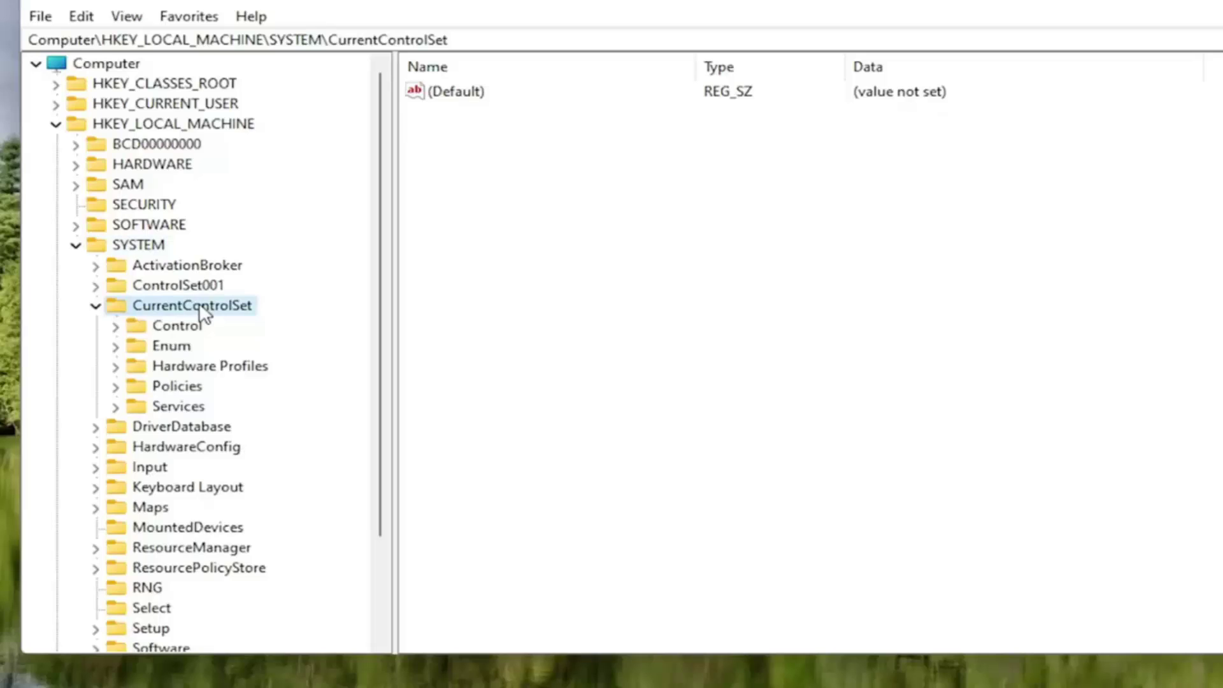
{"action": "double_click", "coordinate": [160, 408]}
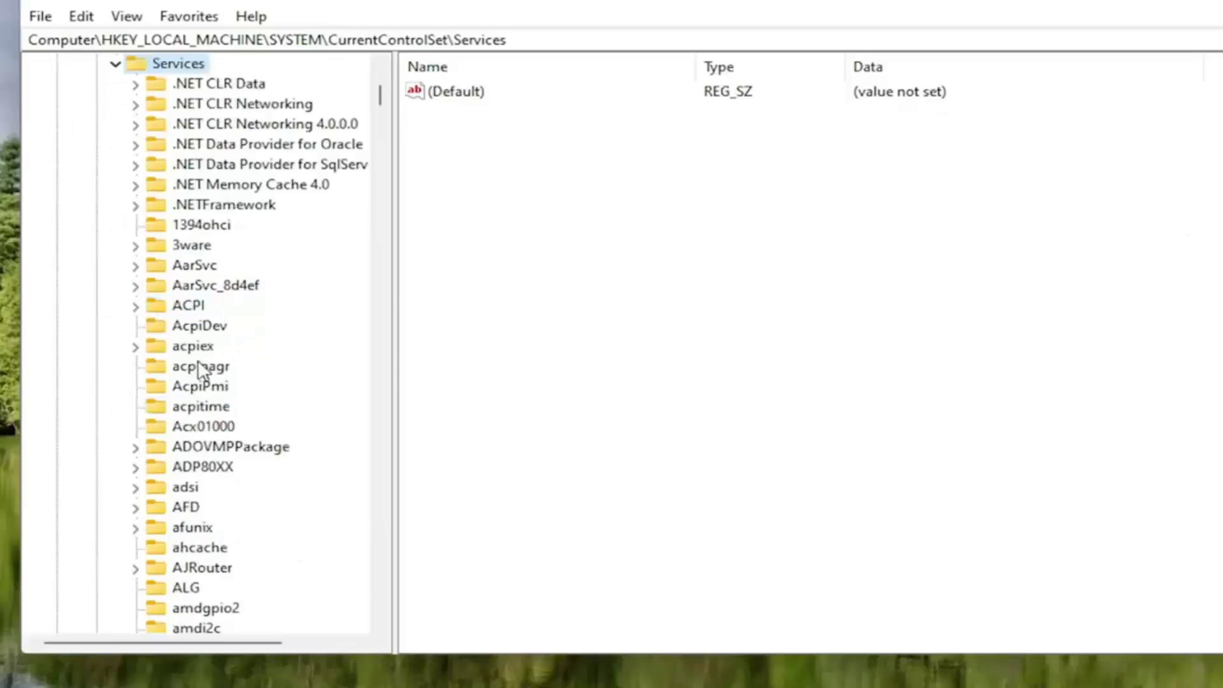
Locate the Tcpip key under Services and expand it.
{"action": "scroll", "coordinate": [198, 368], "scroll_direction": "down", "scroll_amount": 8}
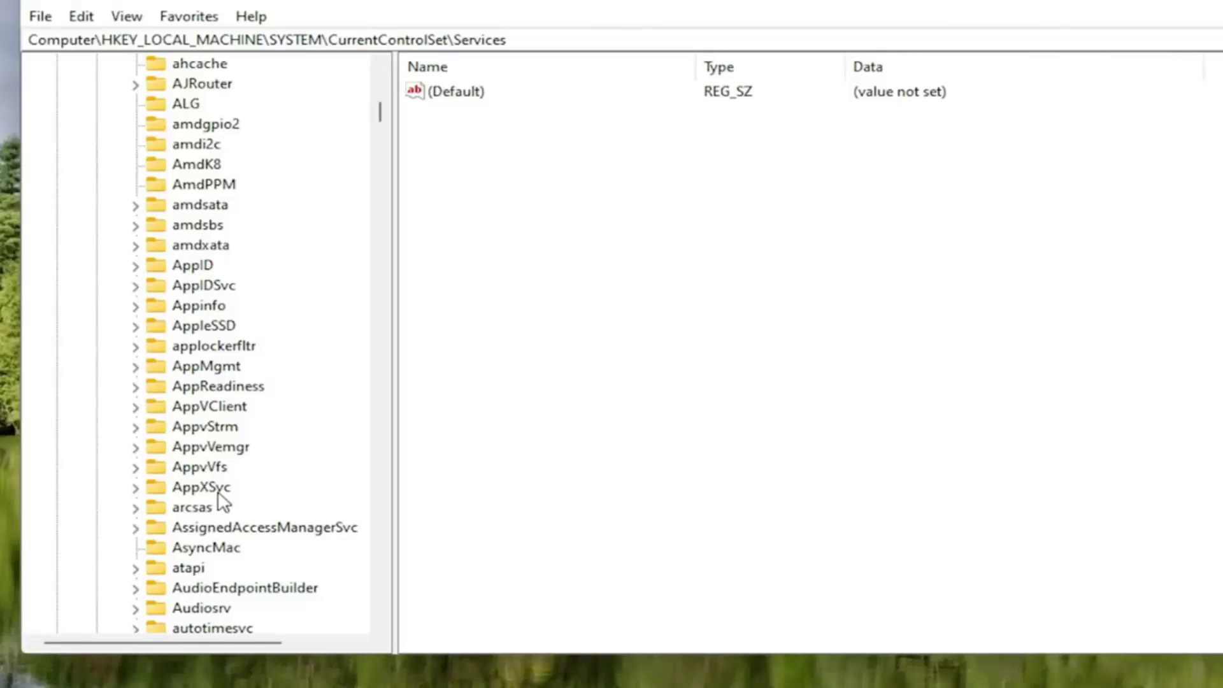
{"action": "scroll", "coordinate": [220, 503], "scroll_direction": "down", "scroll_amount": 12}
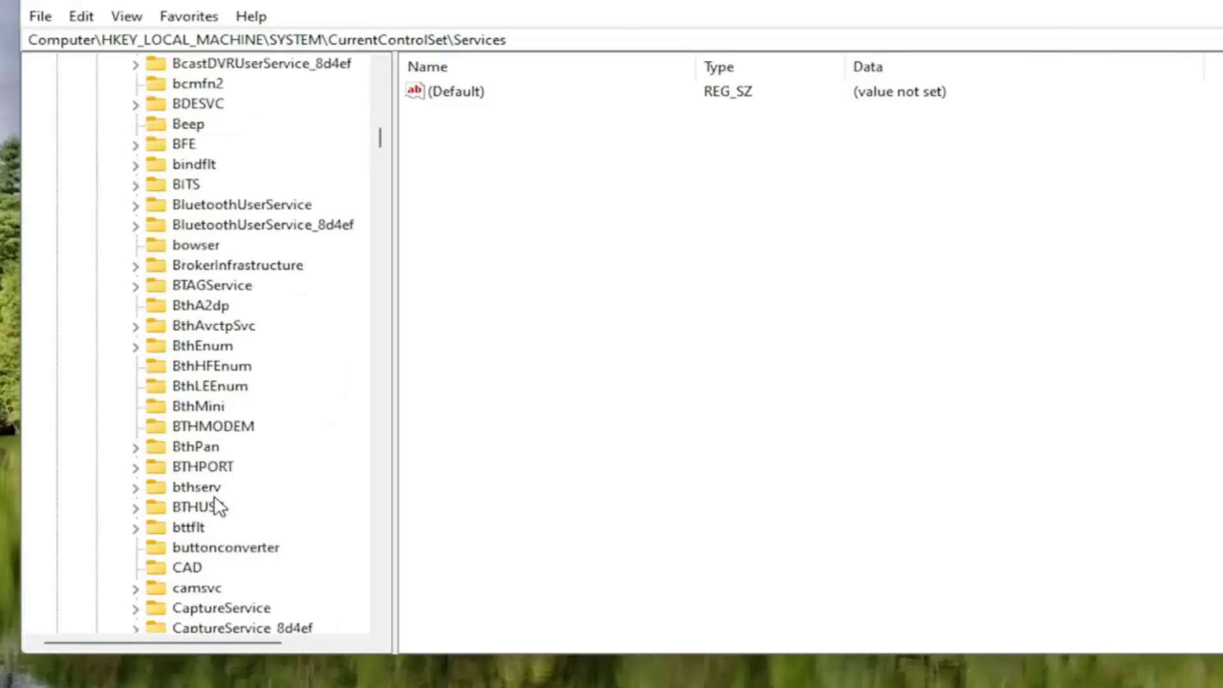
{"action": "scroll", "coordinate": [212, 496], "scroll_direction": "down", "scroll_amount": 17}
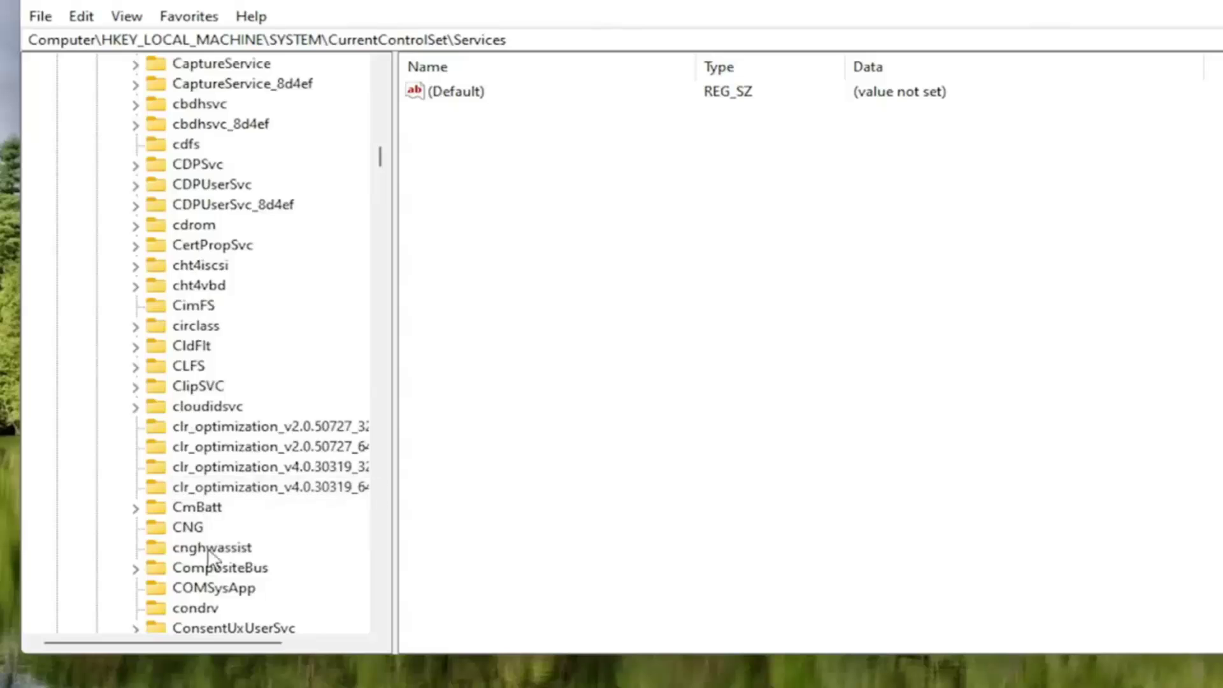
{"action": "left_click", "coordinate": [210, 448]}
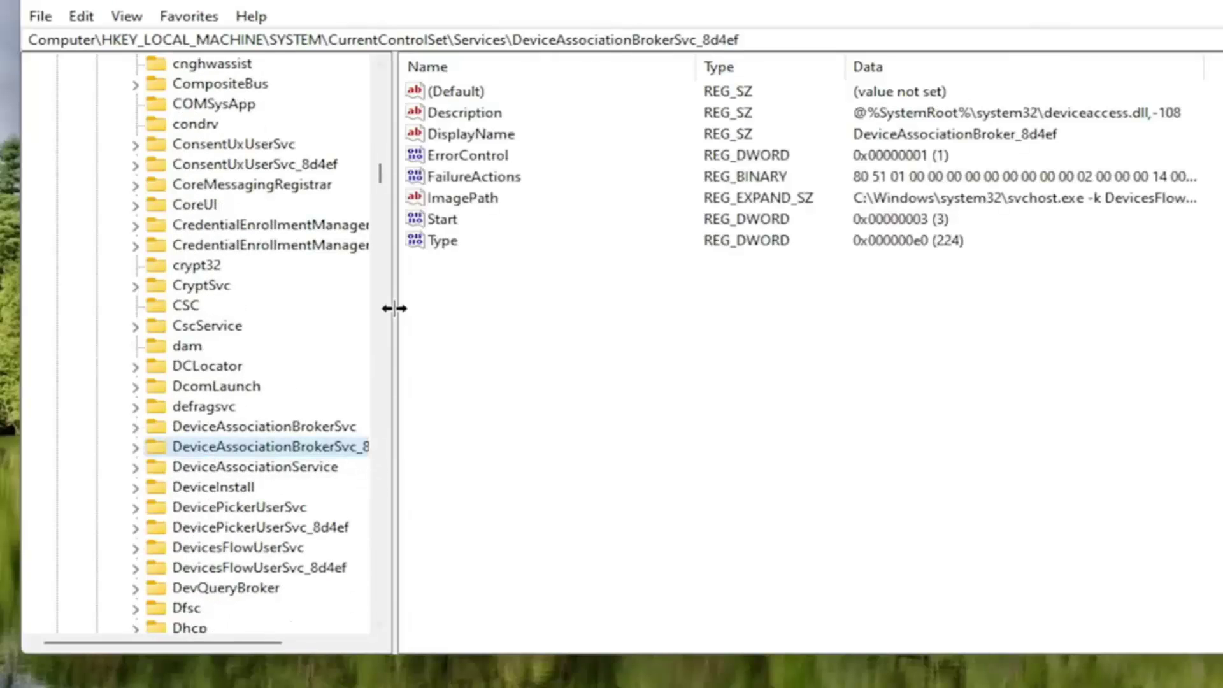
{"action": "key", "text": "t"}
{"action": "key", "text": "c"}
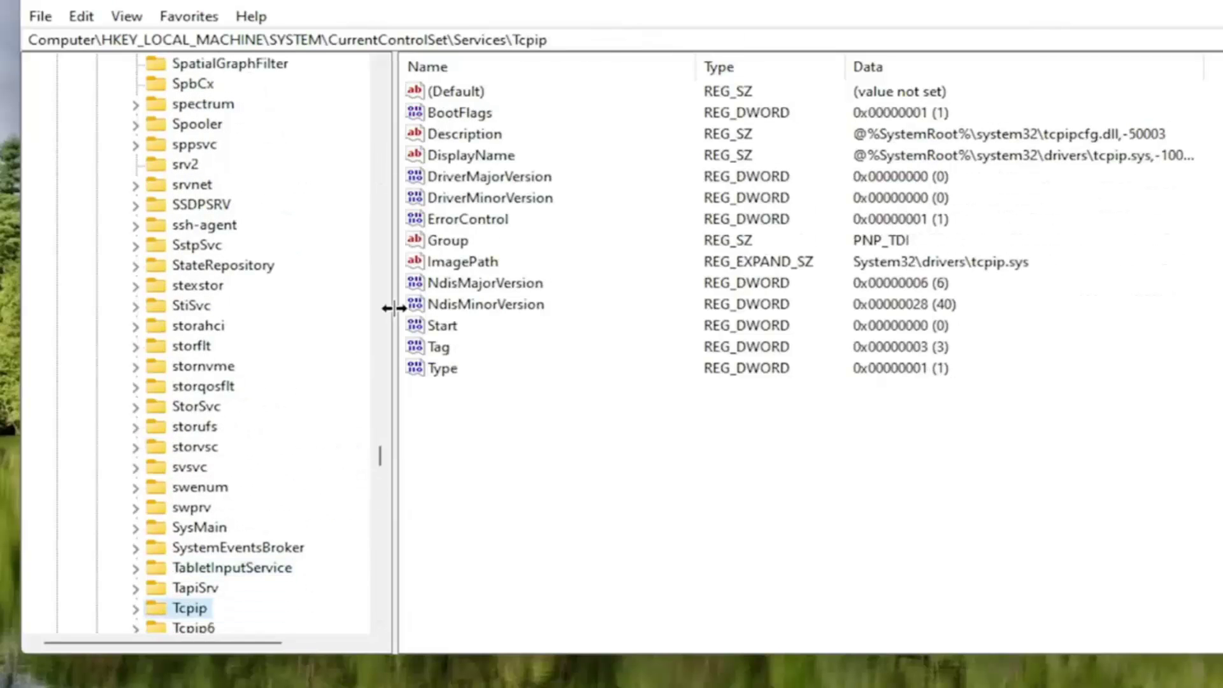
{"action": "scroll", "coordinate": [98, 469], "scroll_direction": "down", "scroll_amount": 2}
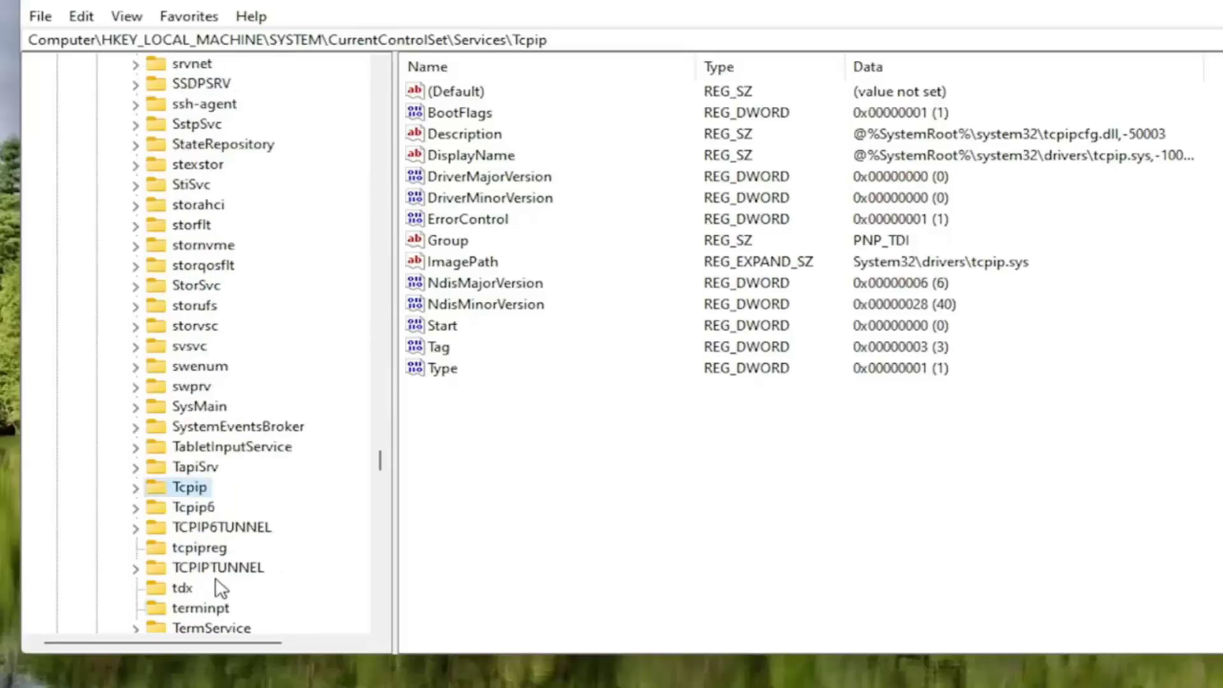
{"action": "scroll", "coordinate": [240, 509], "scroll_direction": "down", "scroll_amount": 2}
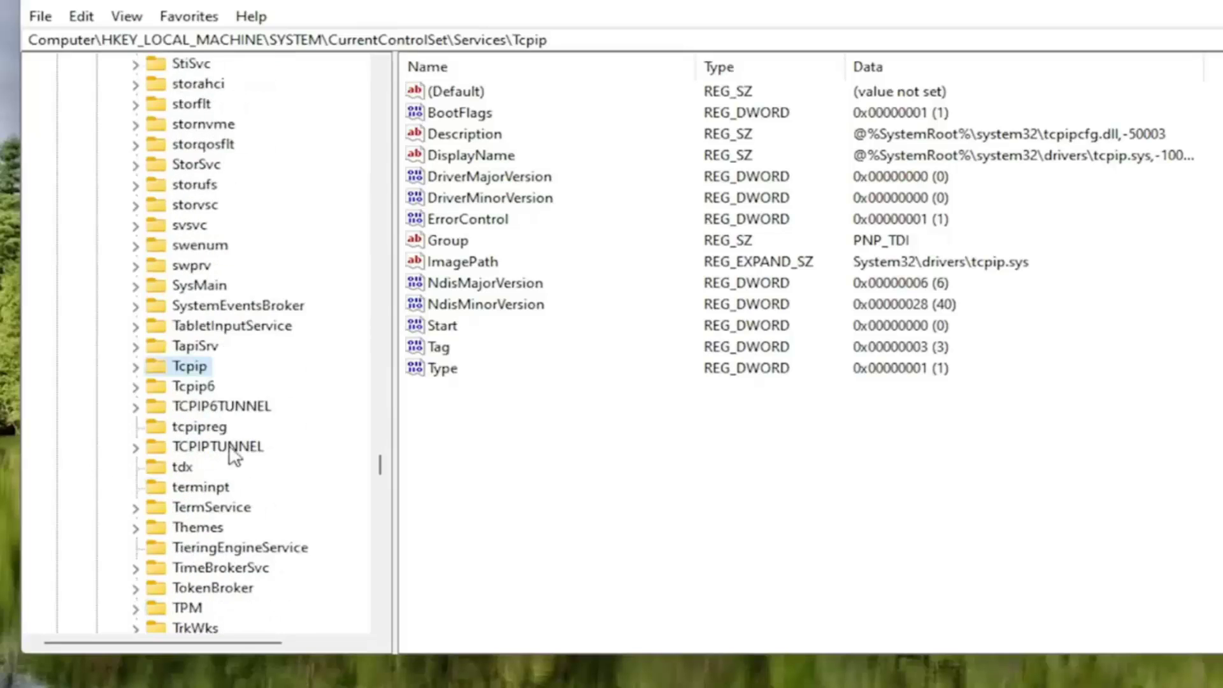
{"action": "double_click", "coordinate": [177, 373]}
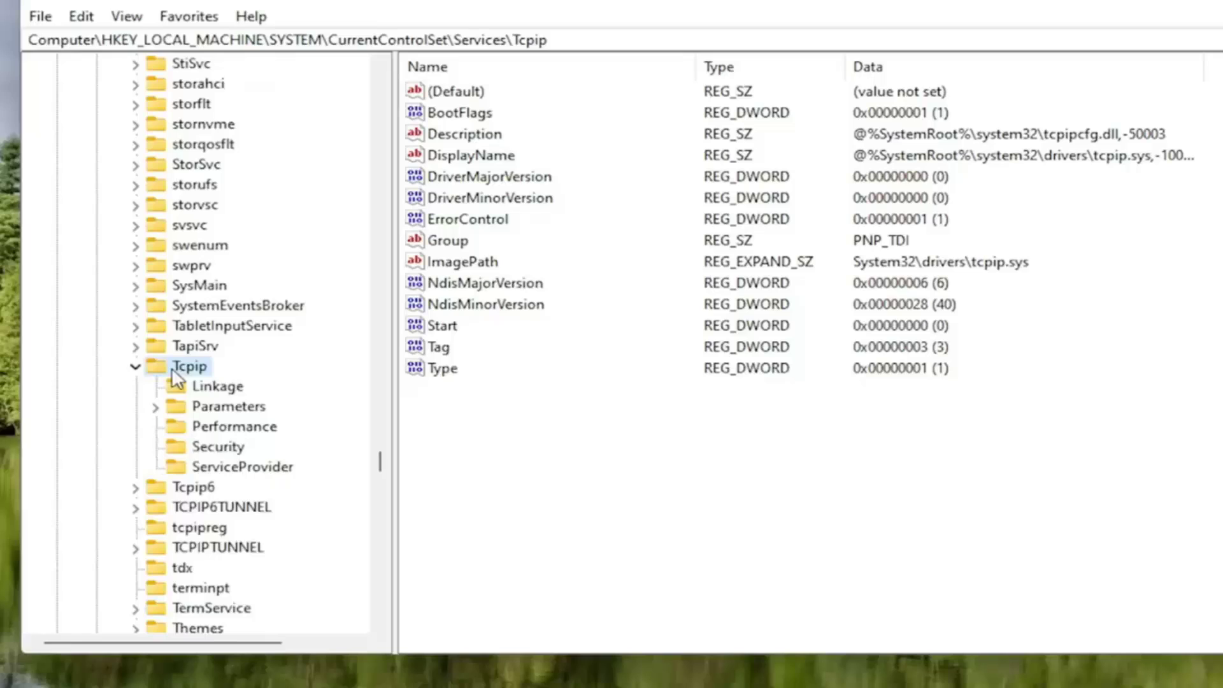
Expand Parameters\Interfaces under Tcpip and widen the key tree to show more of the interface names.
{"action": "double_click", "coordinate": [200, 404]}
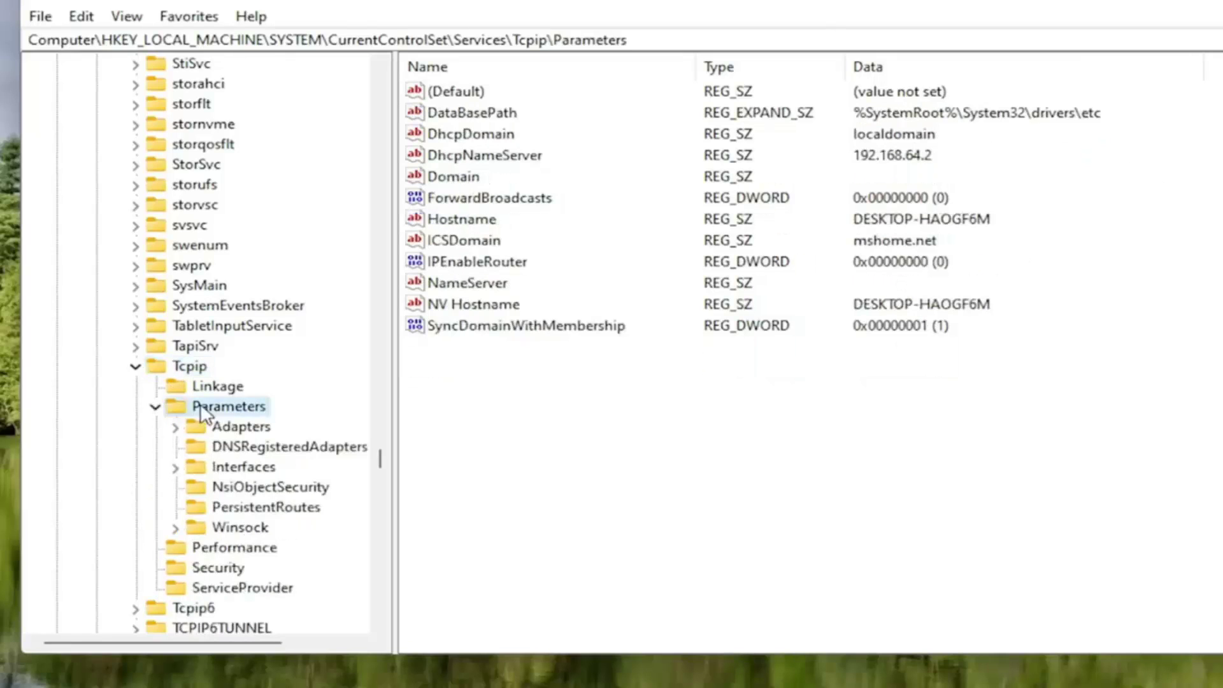
{"action": "left_click", "coordinate": [206, 470]}
{"action": "double_click", "coordinate": [209, 470]}
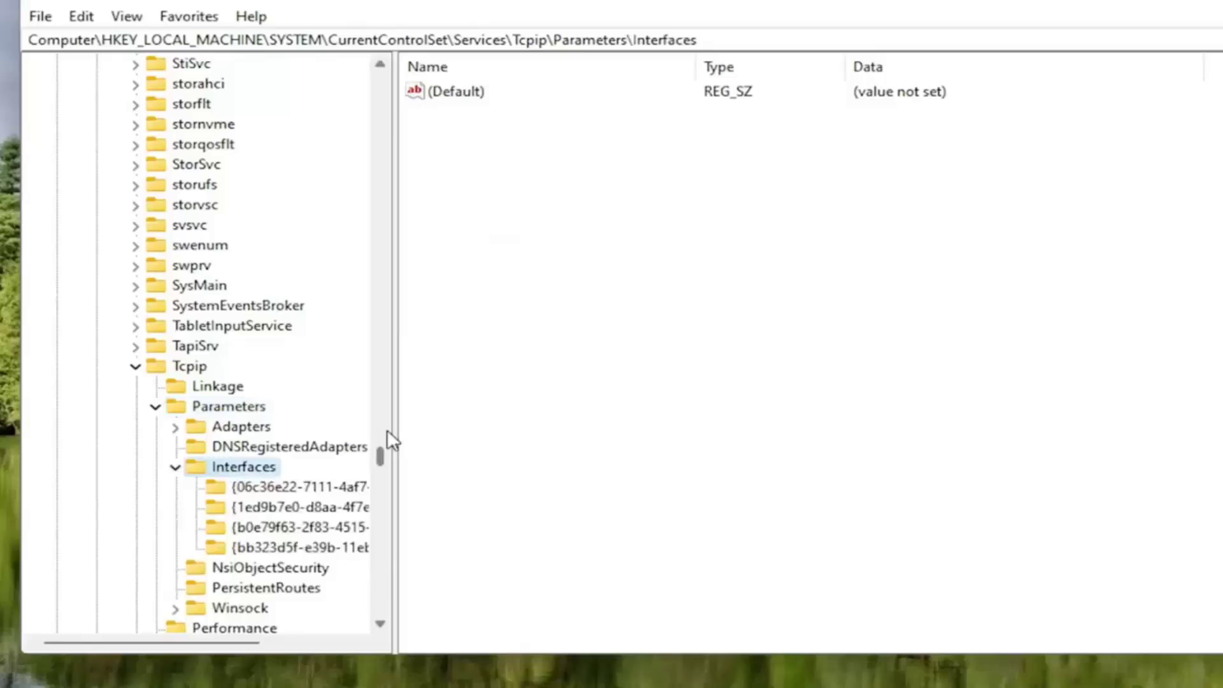
{"action": "left_click_drag", "start_coordinate": [395, 448], "coordinate": [460, 450]}
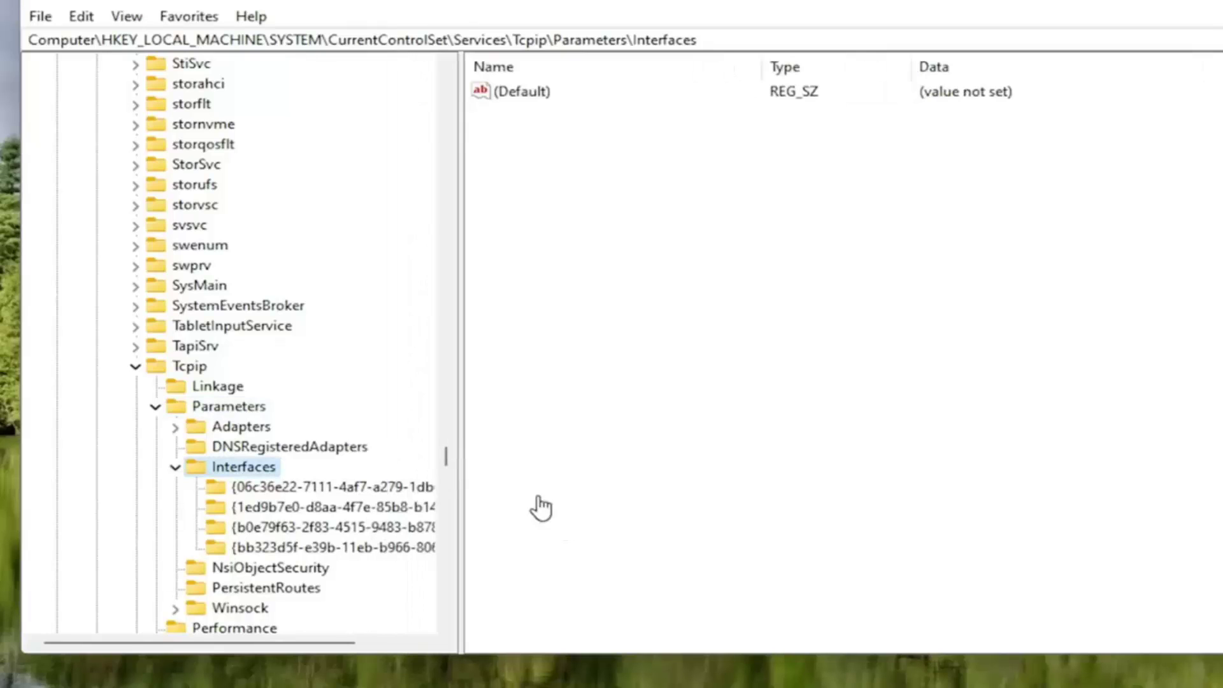
{"action": "left_click", "coordinate": [317, 487]}
{"action": "left_click", "coordinate": [306, 507]}
{"action": "left_click", "coordinate": [301, 528]}
{"action": "left_click", "coordinate": [300, 547]}
{"action": "left_click", "coordinate": [303, 528]}
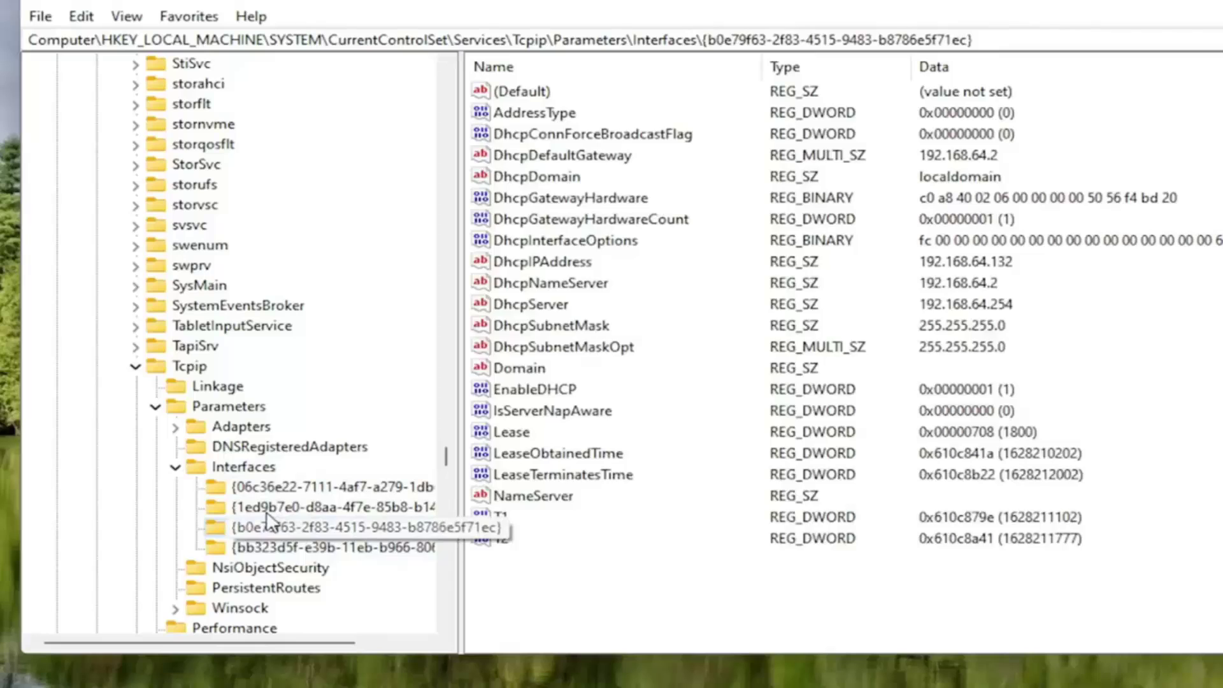
{"action": "left_click", "coordinate": [299, 547]}
{"action": "left_click", "coordinate": [255, 507]}
{"action": "left_click", "coordinate": [261, 528]}
{"action": "left_click", "coordinate": [263, 486]}
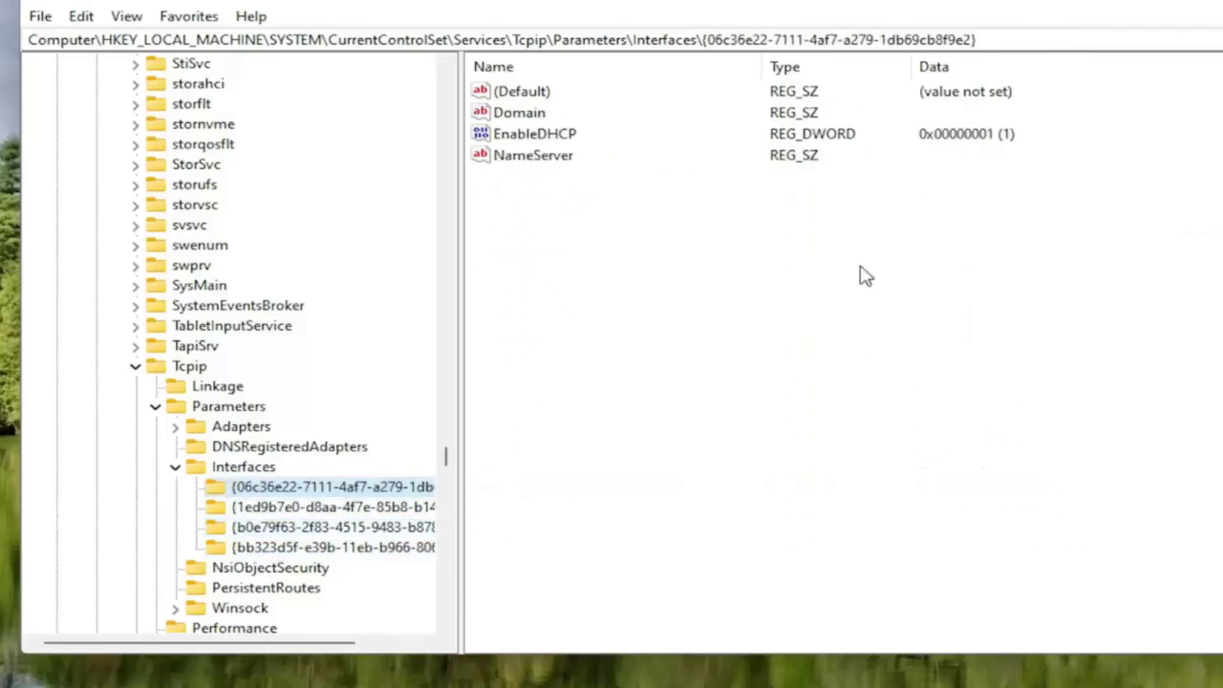
{"action": "left_click", "coordinate": [261, 528]}
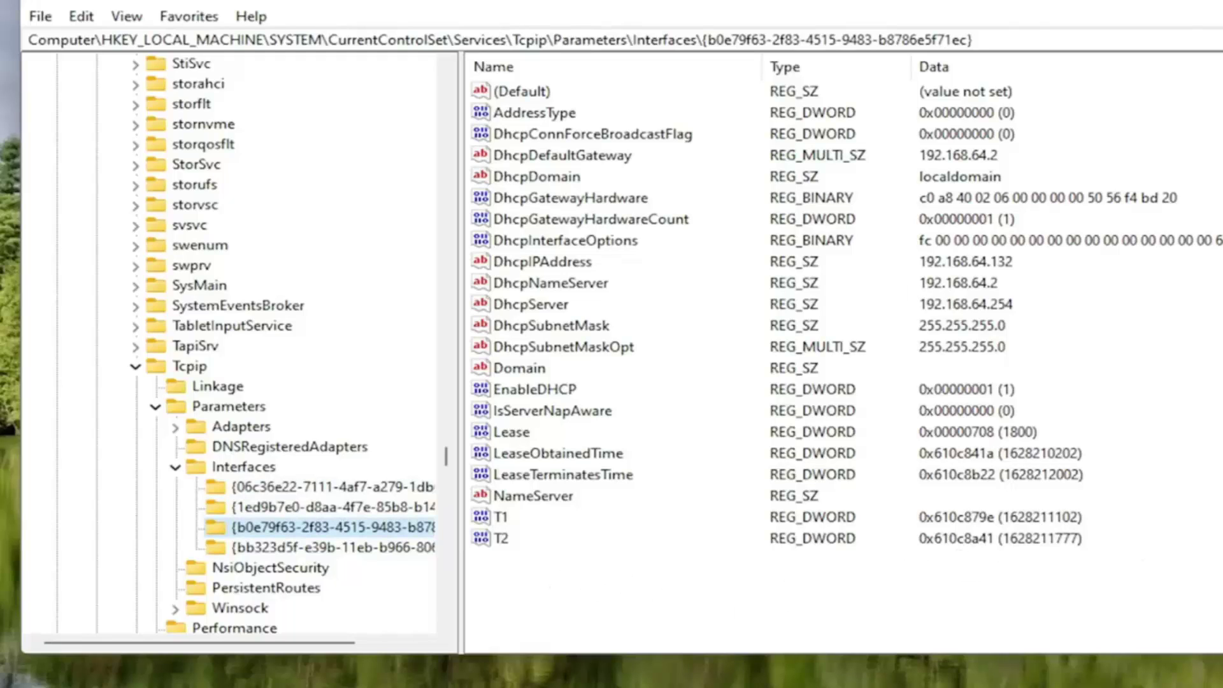
Create a DWORD (32-bit) value named TCPackFrequency in the selected interface key.
{"action": "right_click", "coordinate": [578, 592]}
{"action": "mouse_move", "coordinate": [598, 593]}
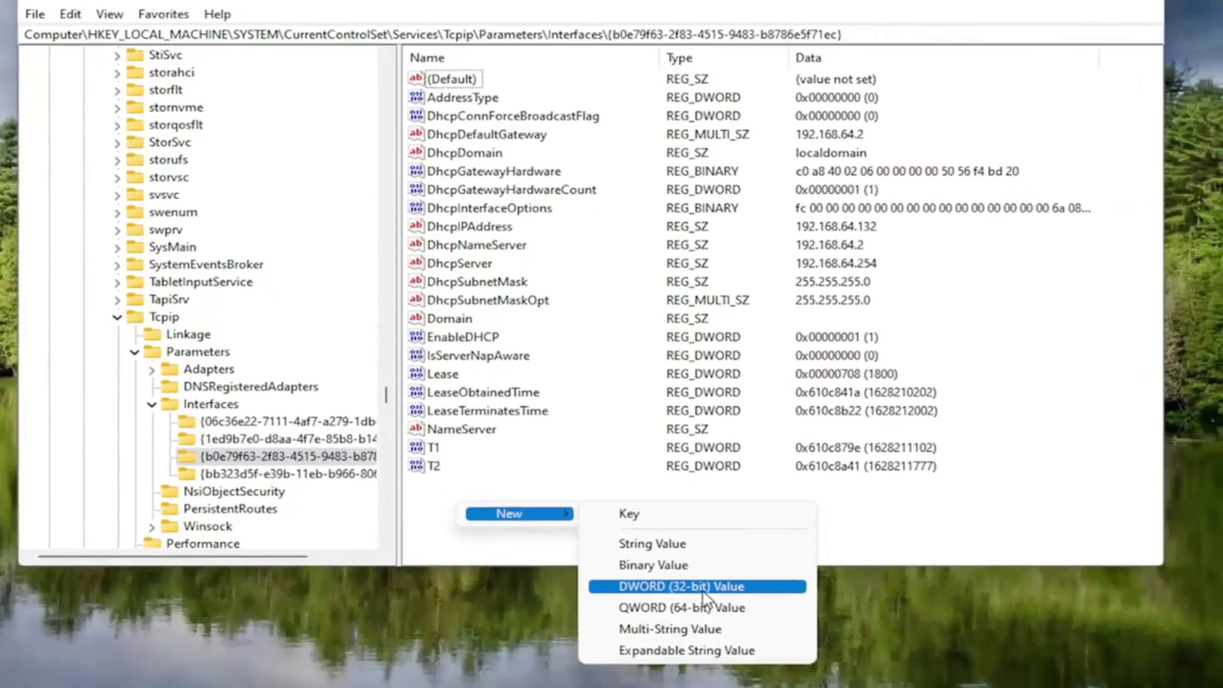
{"action": "left_click", "coordinate": [765, 654]}
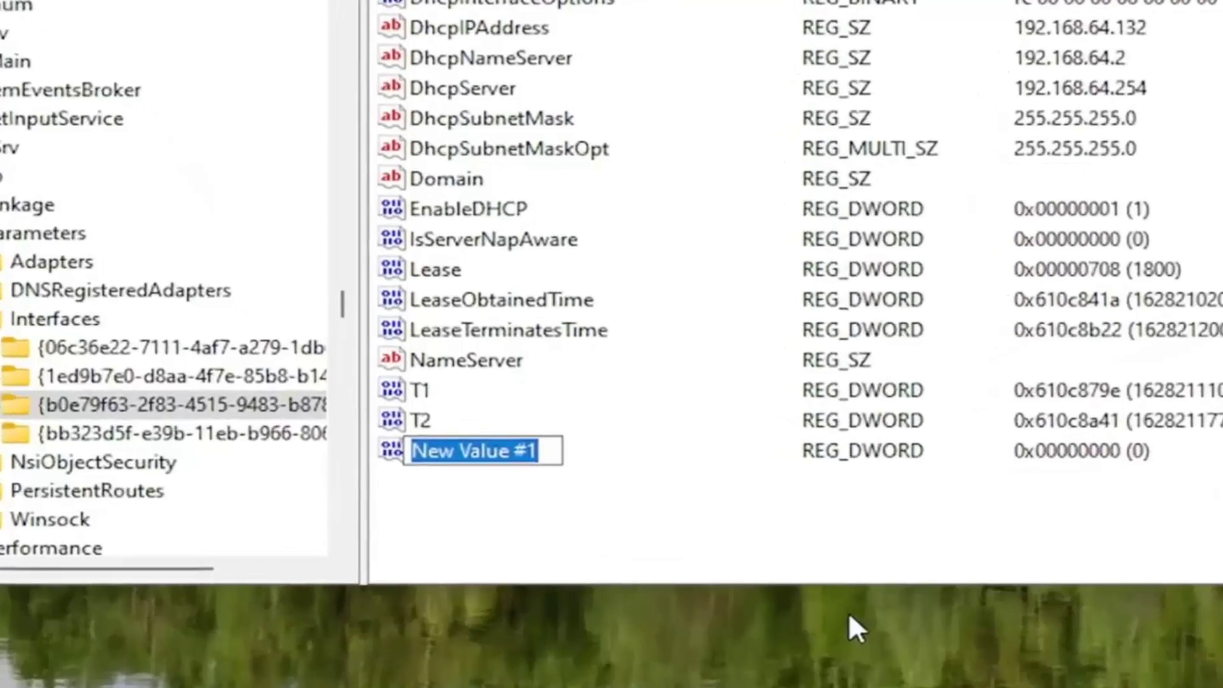
{"action": "type", "text": "TCPack"}
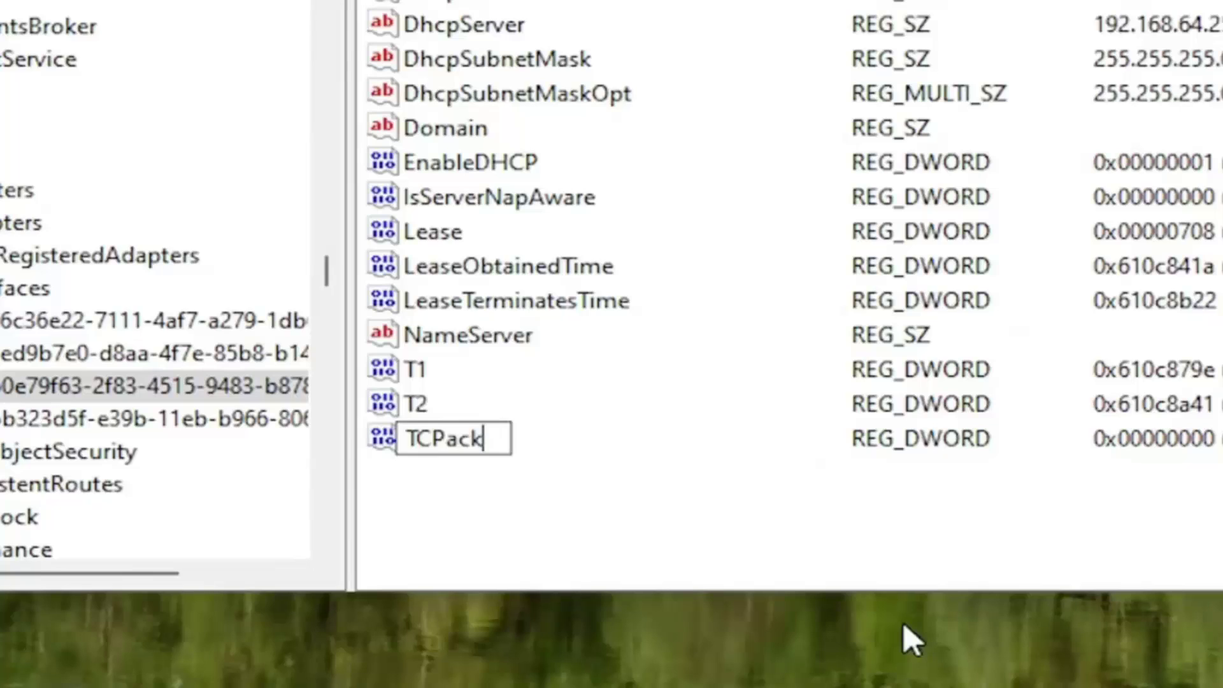
{"action": "type", "text": "Frequebn"}
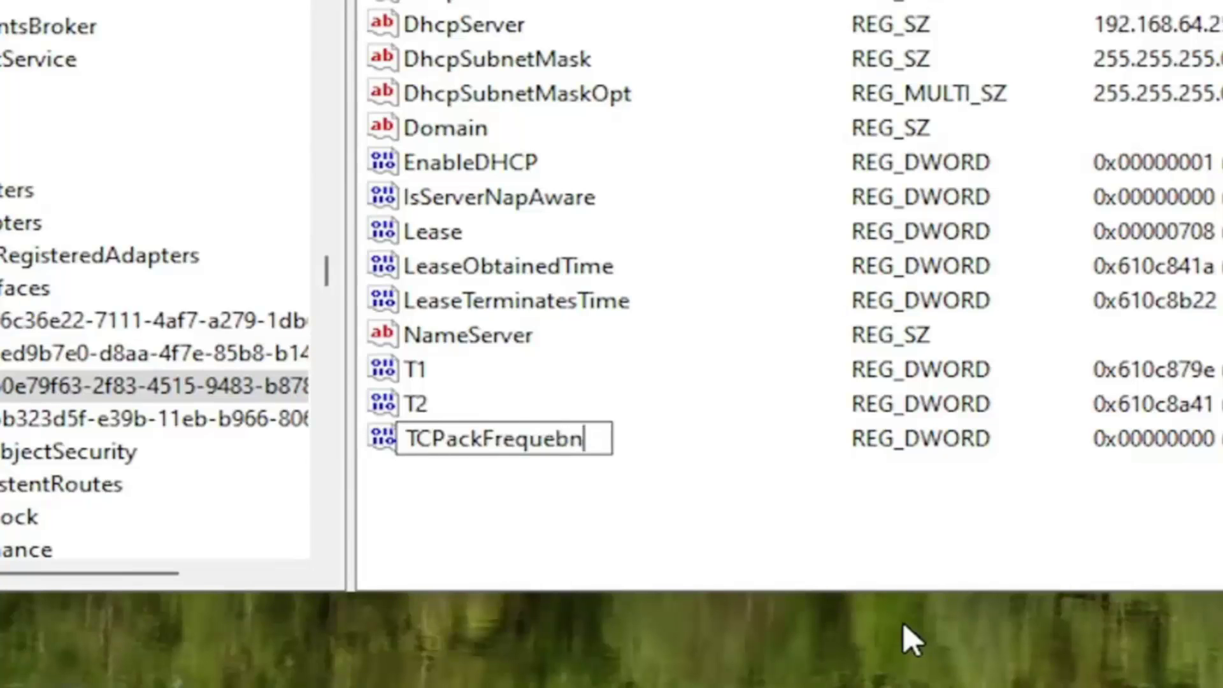
{"action": "key", "text": "BackSpace"}
{"action": "key", "text": "BackSpace"}
{"action": "type", "text": "ncy"}
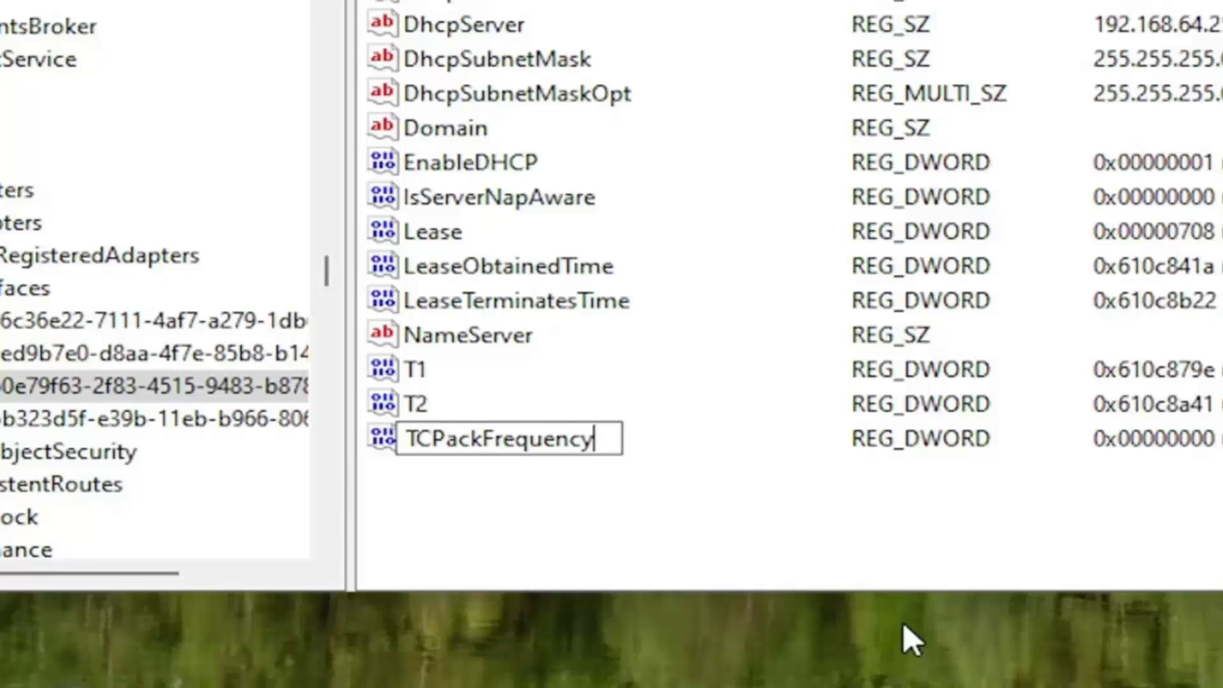
{"action": "key", "text": "Return"}
{"action": "left_click", "coordinate": [517, 501]}
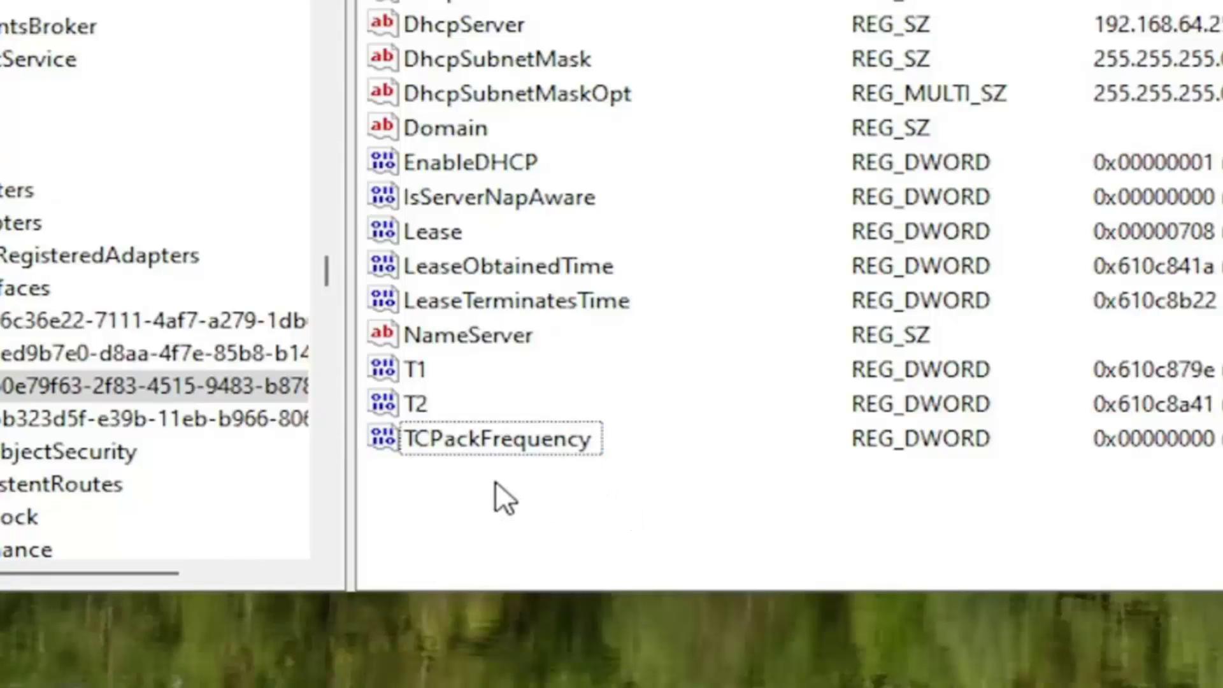
Add another DWORD (32-bit) value named TCPNoDelay to the same interface key.
{"action": "right_click", "coordinate": [496, 480]}
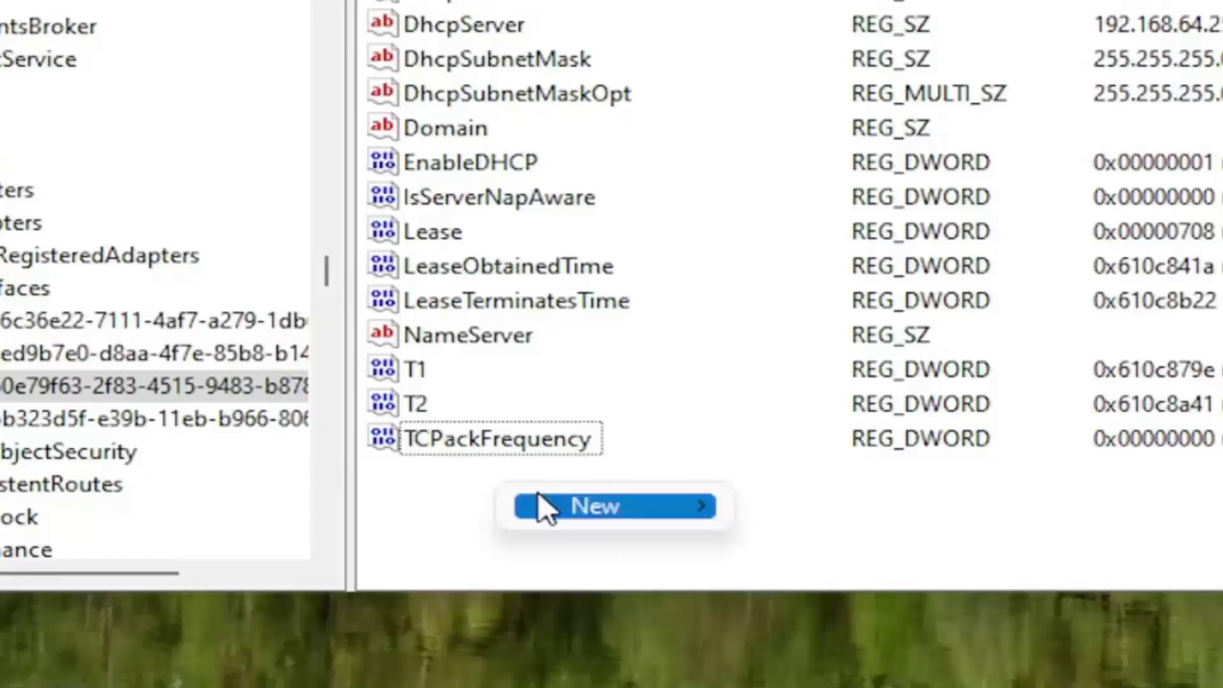
{"action": "mouse_move", "coordinate": [542, 502]}
{"action": "left_click", "coordinate": [815, 592]}
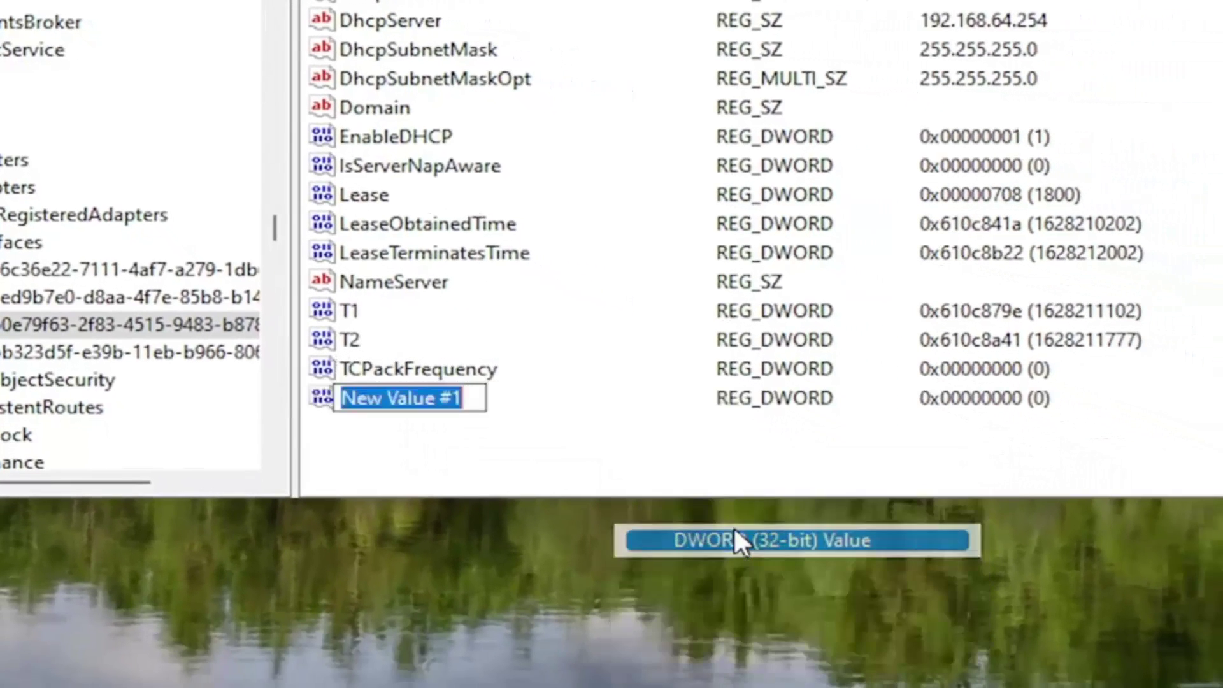
{"action": "type", "text": "TC"}
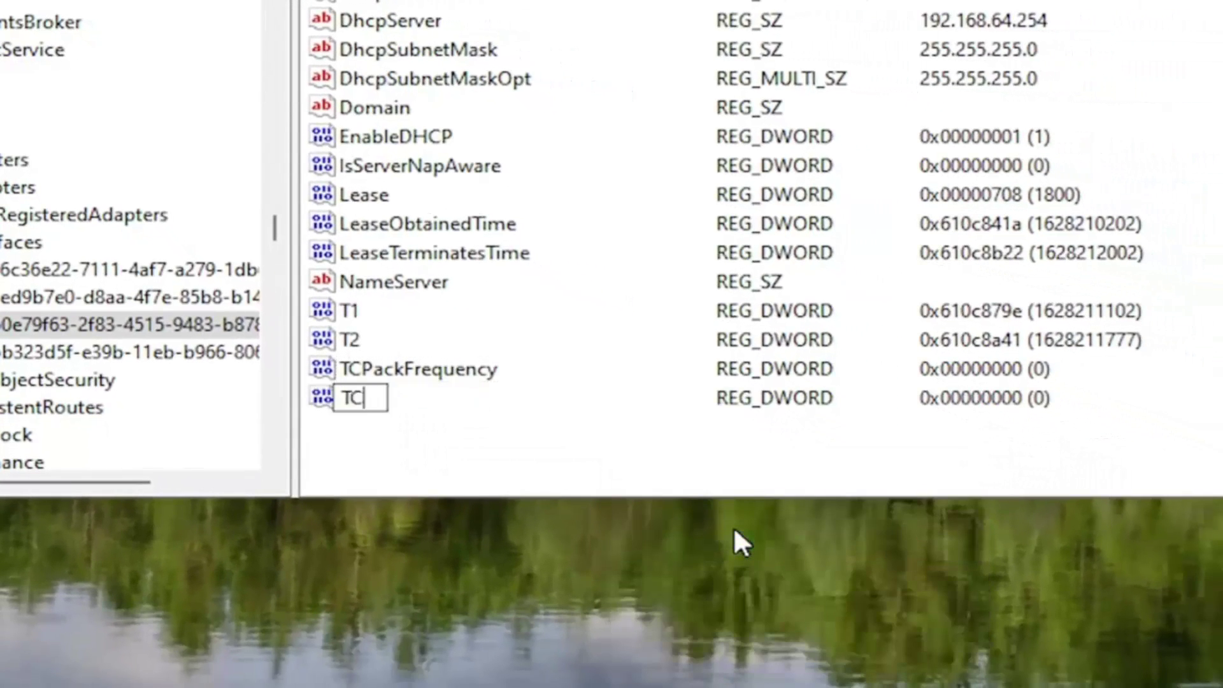
{"action": "type", "text": "PNoDelay"}
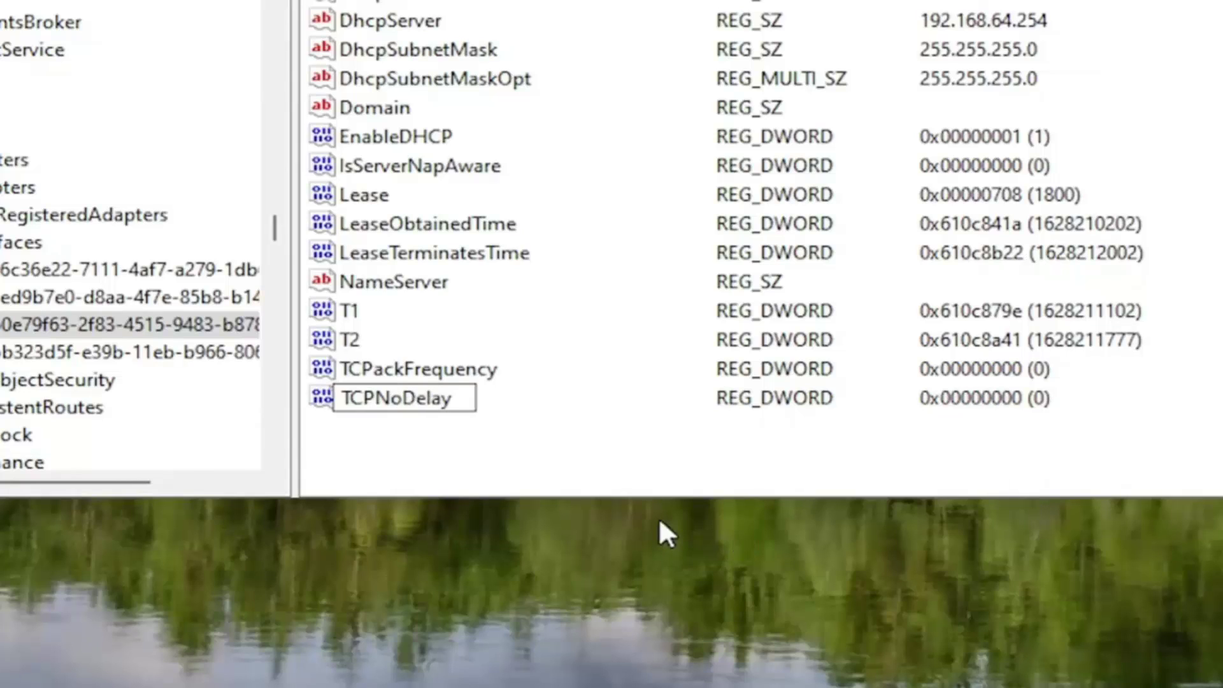
{"action": "key", "text": "Return"}
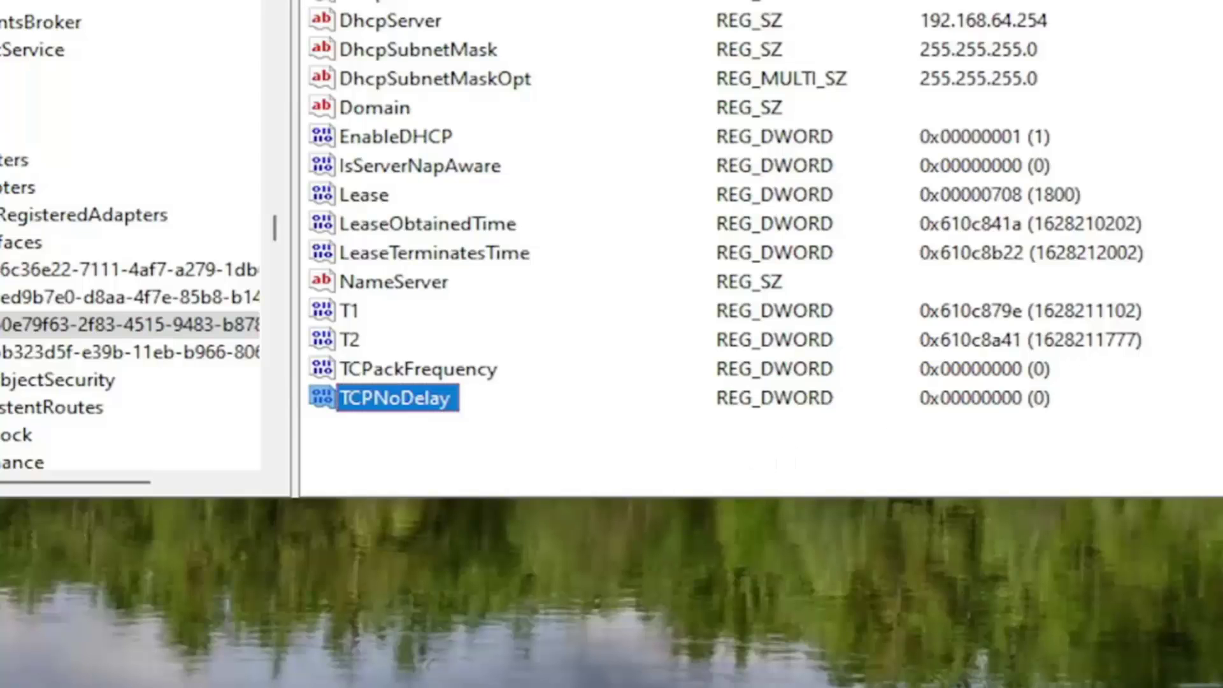
Set the TCPackFrequency value data to 1 in hexadecimal.
{"action": "double_click", "coordinate": [441, 366]}
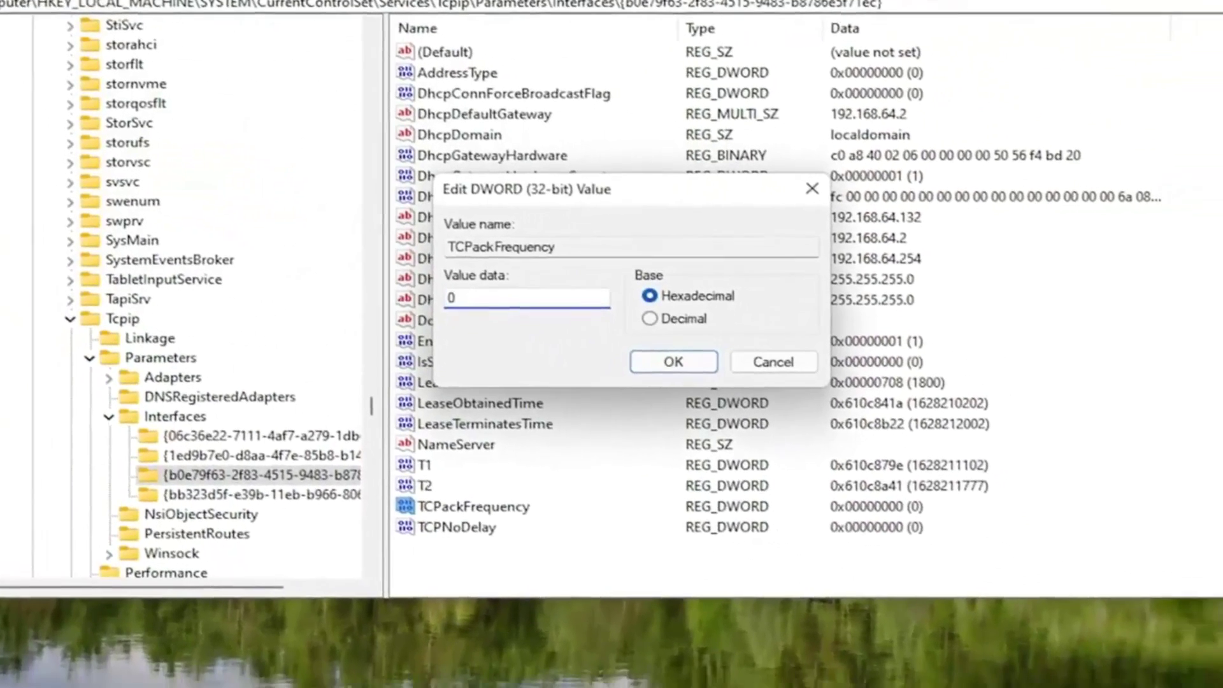
{"action": "type", "text": "1"}
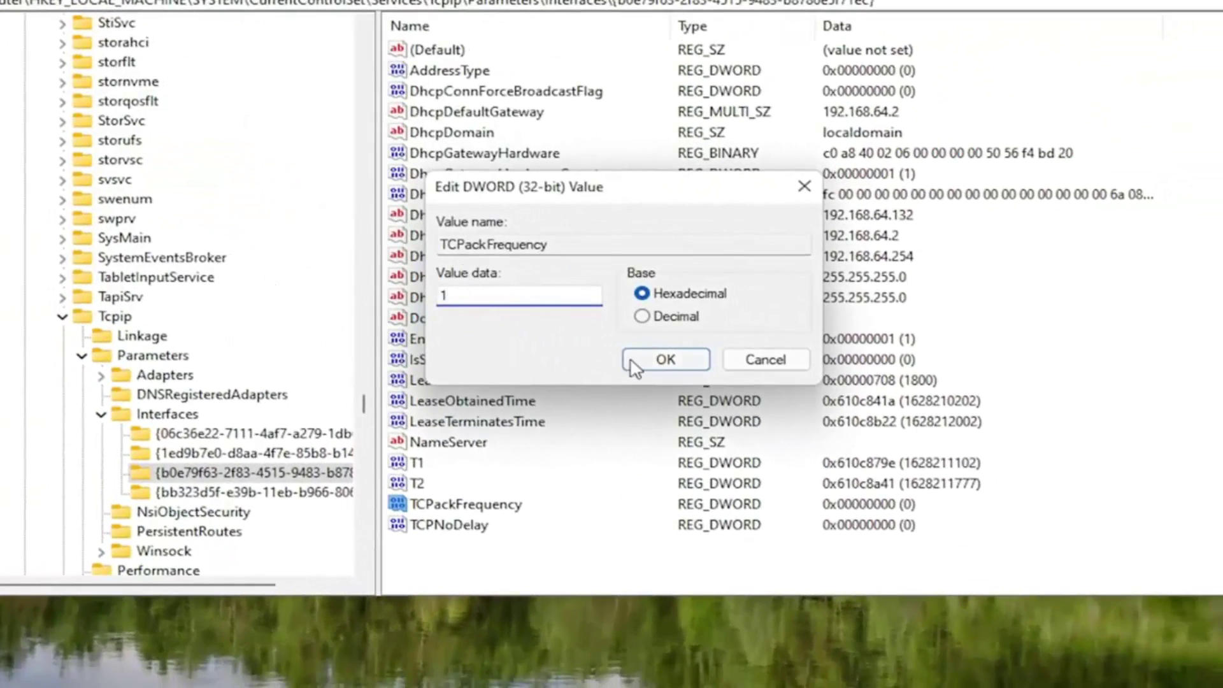
{"action": "left_click", "coordinate": [656, 363]}
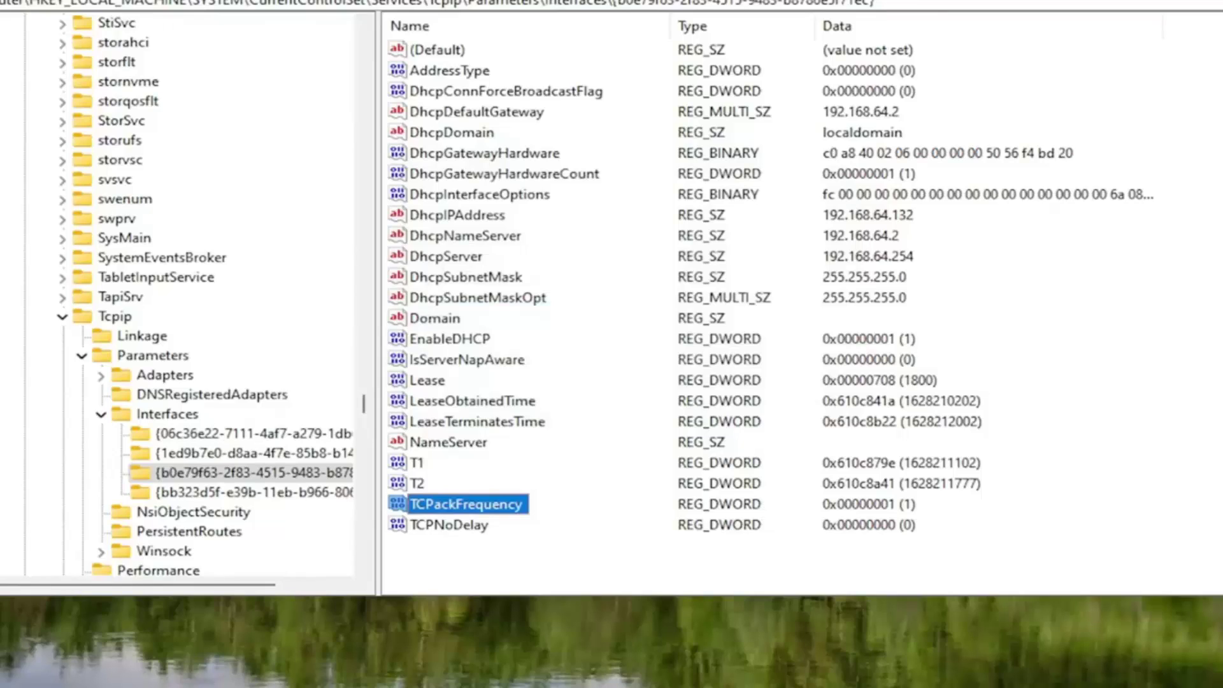
Set the TCPNoDelay value data to 1 in hexadecimal.
{"action": "double_click", "coordinate": [450, 532]}
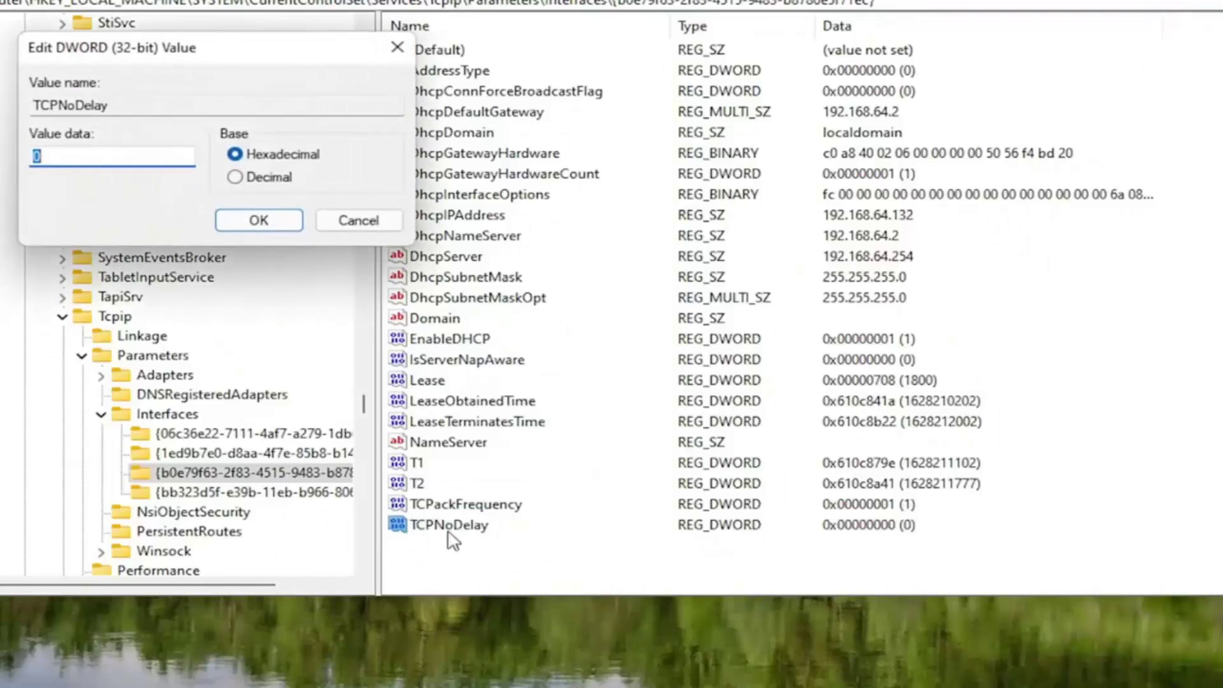
{"action": "left_click_drag", "start_coordinate": [245, 63], "coordinate": [572, 201]}
{"action": "type", "text": "1"}
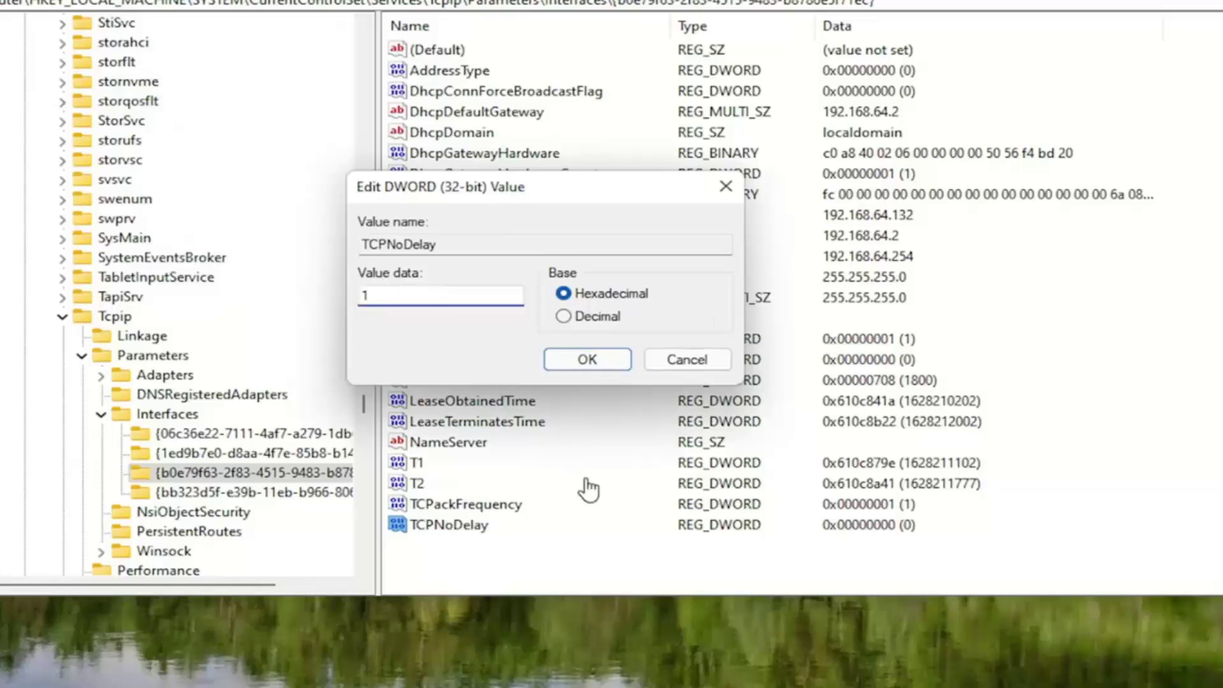
{"action": "left_click", "coordinate": [609, 363]}
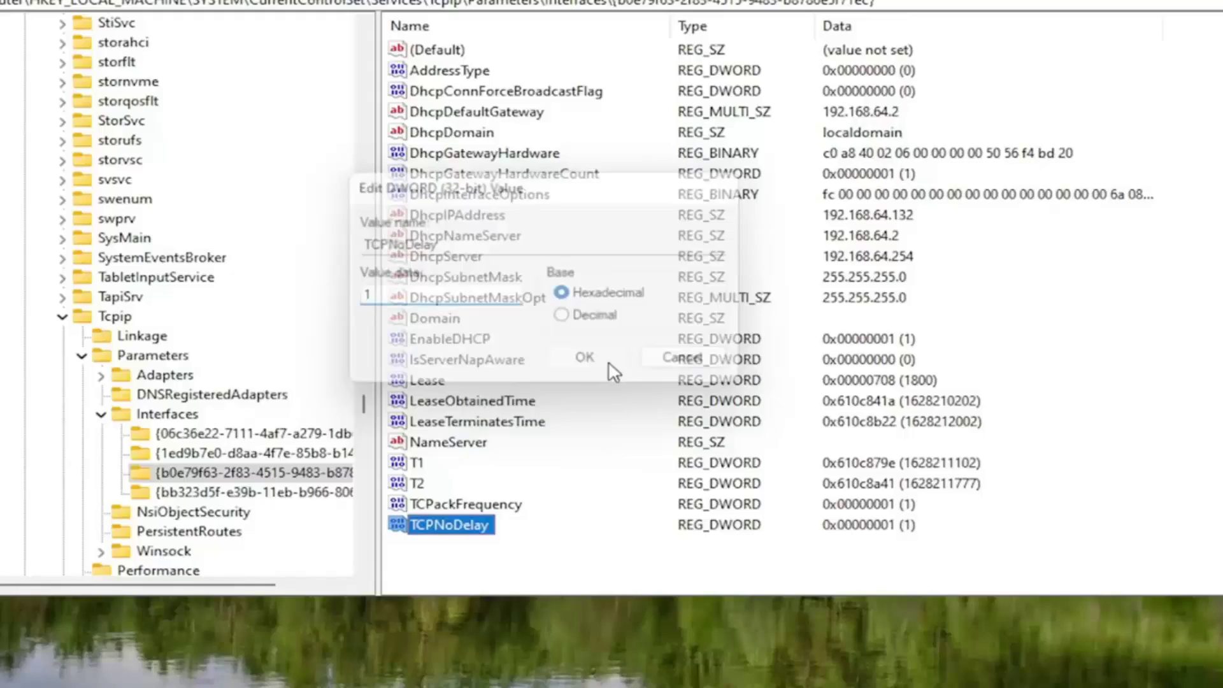
Collapse the Interfaces, Parameters and Tcpip keys and return to the beginning of the registry tree.
{"action": "left_click", "coordinate": [101, 414]}
{"action": "left_click", "coordinate": [81, 355]}
{"action": "left_click", "coordinate": [62, 317]}
{"action": "scroll", "coordinate": [290, 211], "scroll_direction": "up", "scroll_amount": 7}
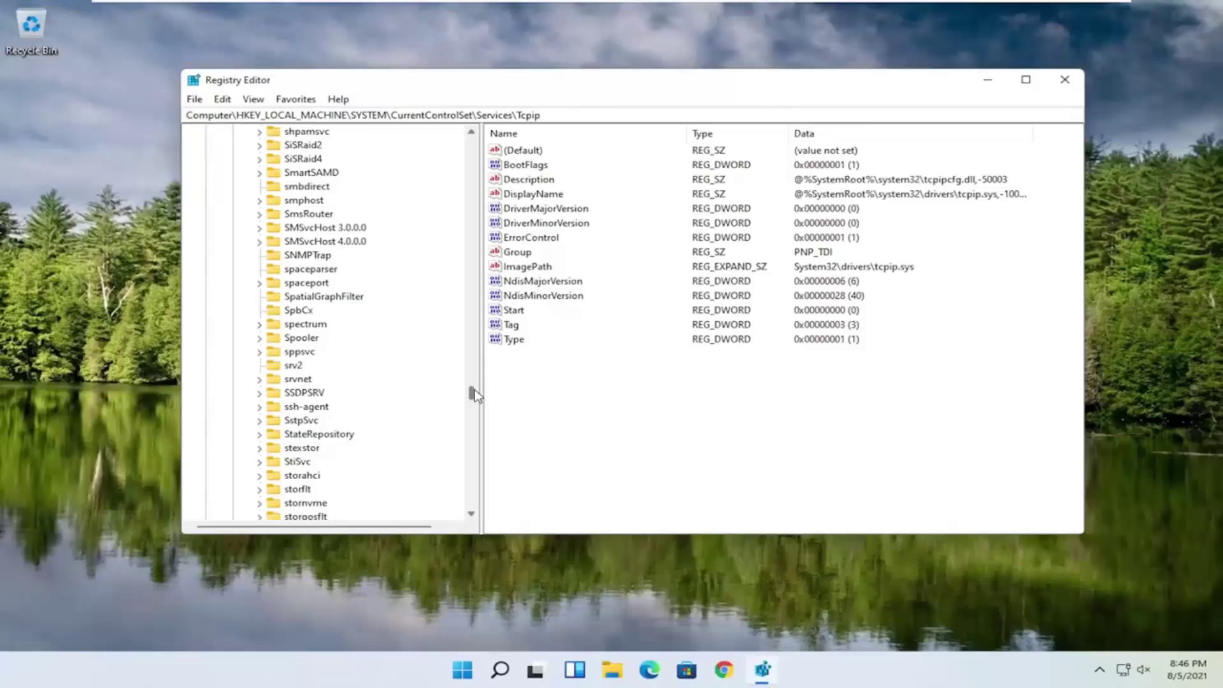
{"action": "left_click_drag", "start_coordinate": [457, 394], "coordinate": [344, 92]}
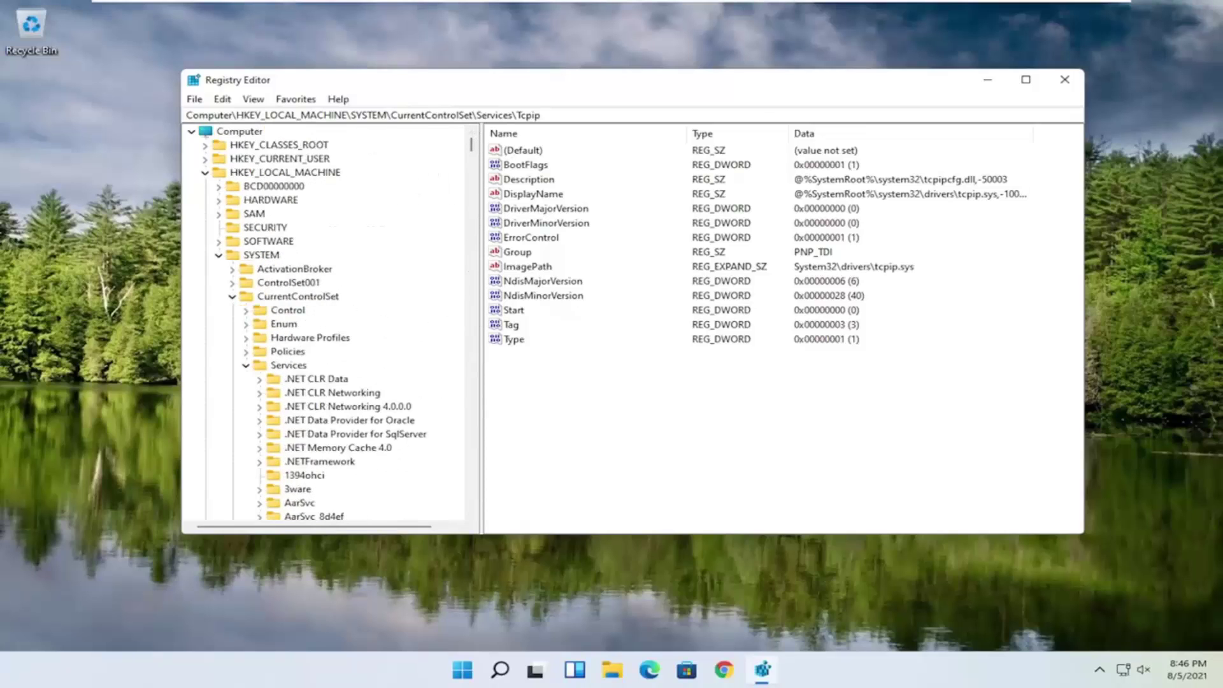
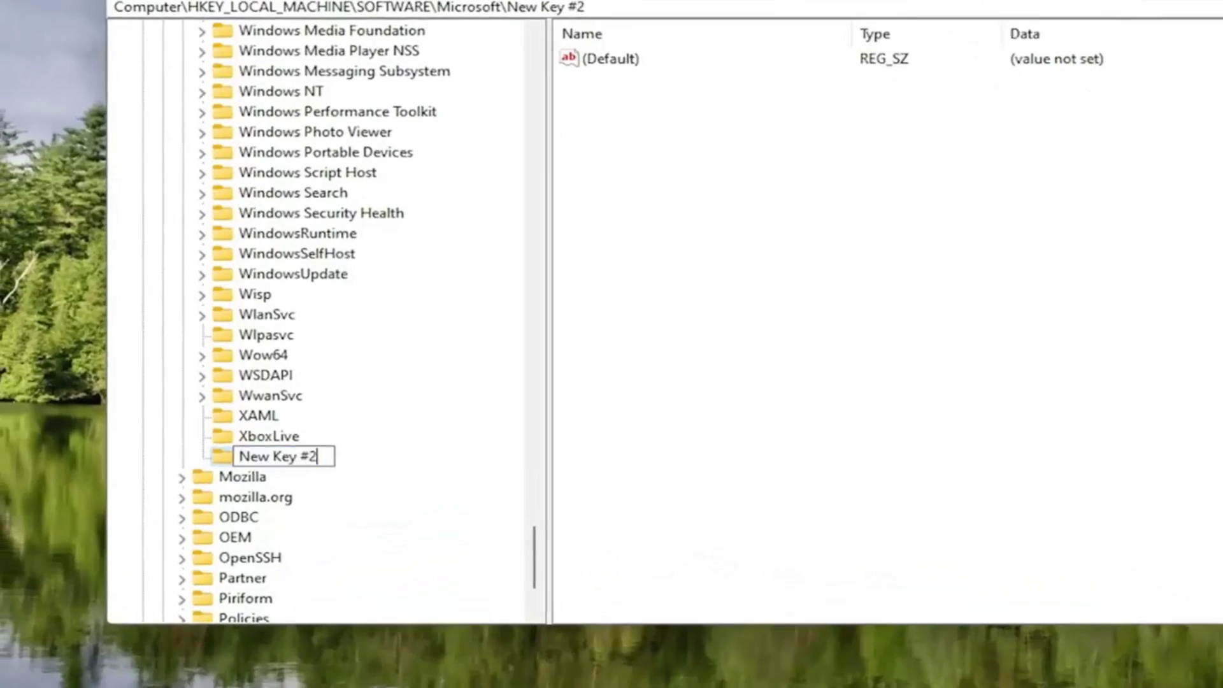
Try to rename the new key under HKEY_LOCAL_MACHINE\SOFTWARE\Microsoft as MSMQ.
{"action": "type", "text": "1"}
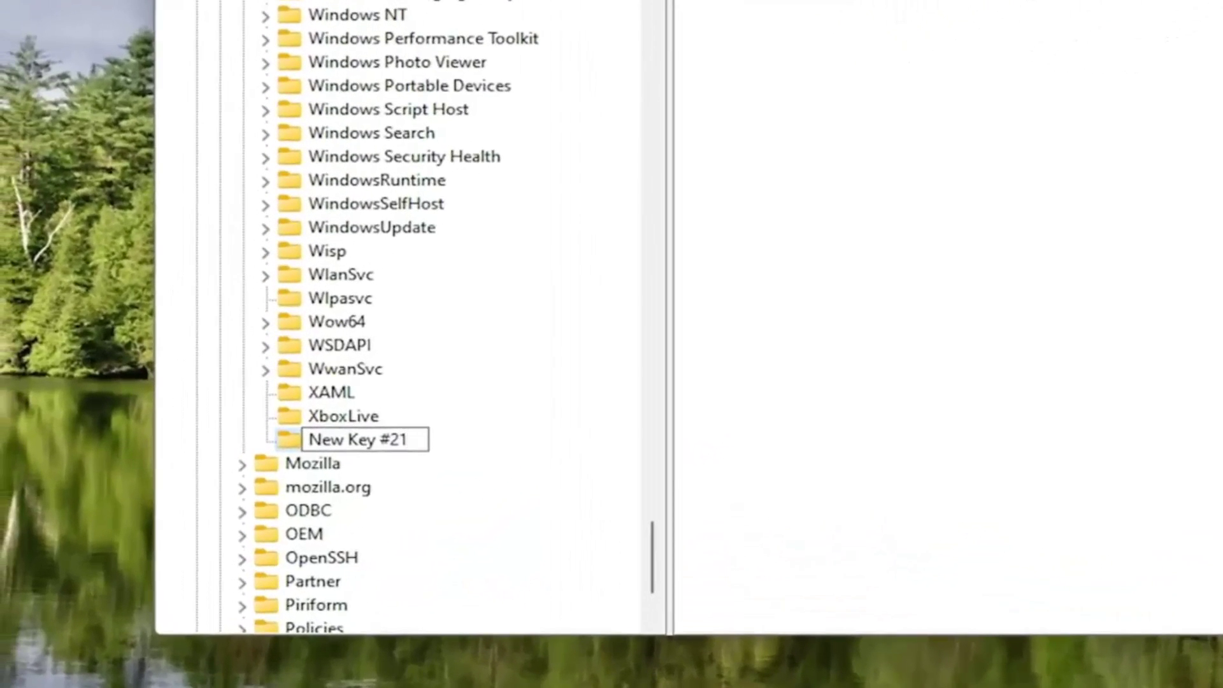
{"action": "key", "text": "Escape"}
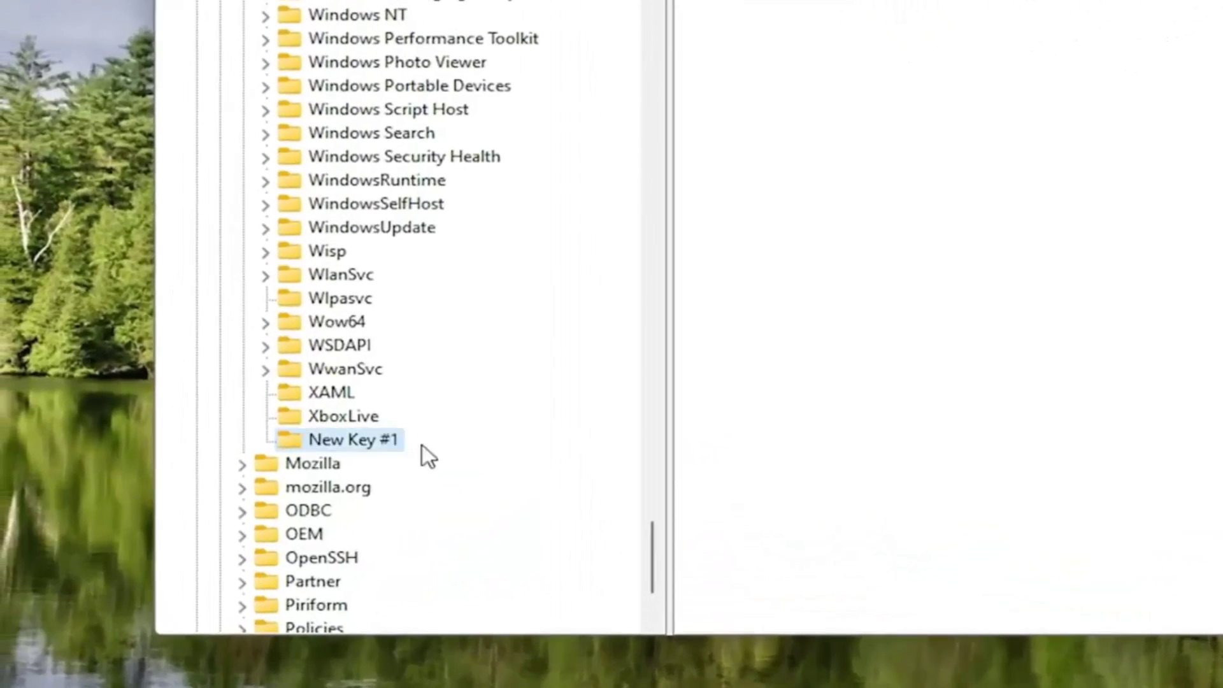
{"action": "scroll", "coordinate": [415, 436], "scroll_direction": "up", "scroll_amount": 8}
{"action": "scroll", "coordinate": [377, 281], "scroll_direction": "down", "scroll_amount": 9}
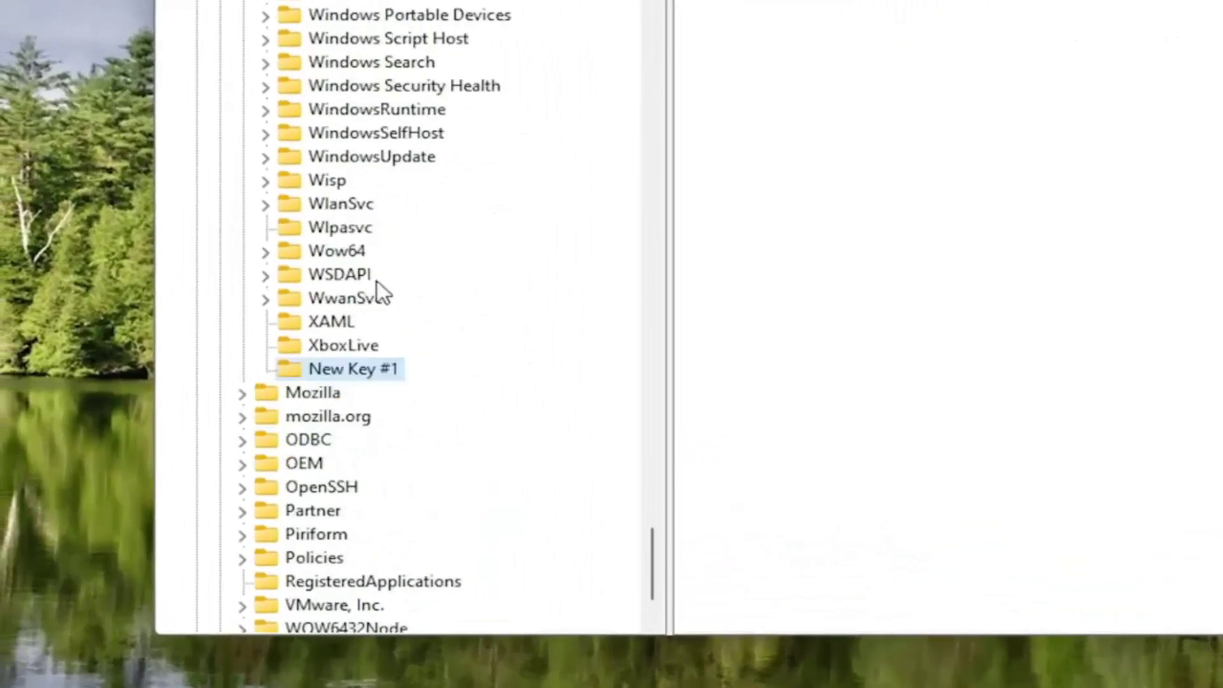
{"action": "right_click", "coordinate": [345, 368]}
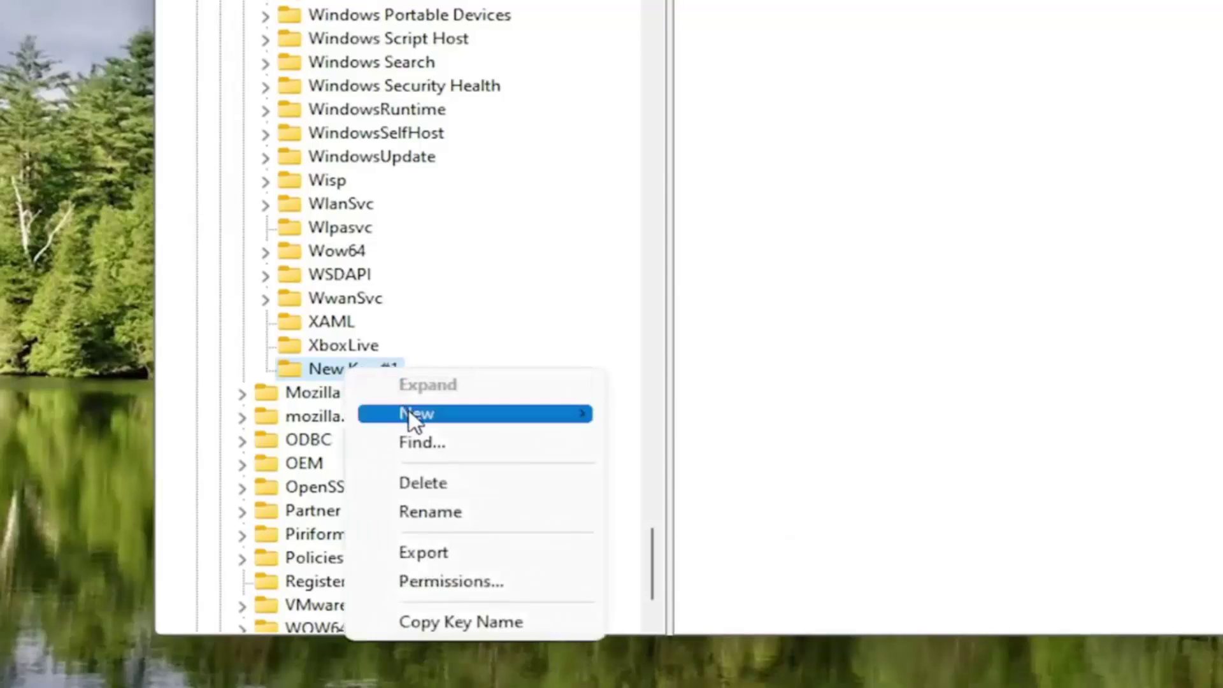
{"action": "left_click", "coordinate": [429, 510]}
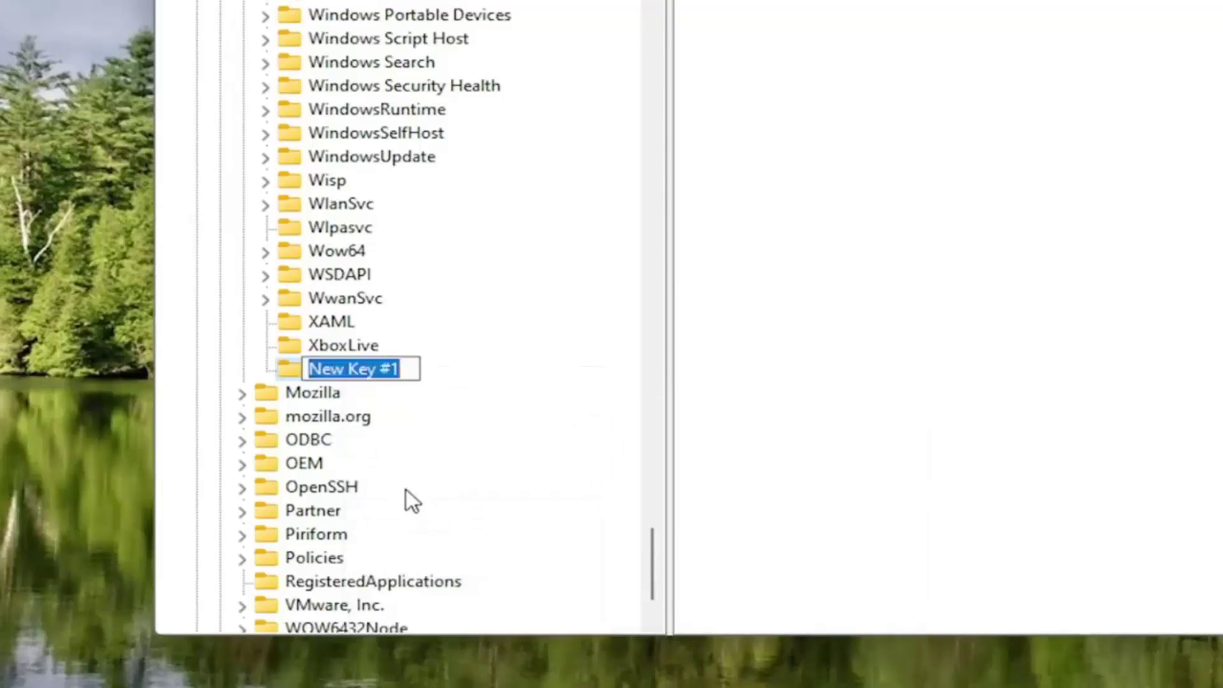
{"action": "type", "text": "MSMQ"}
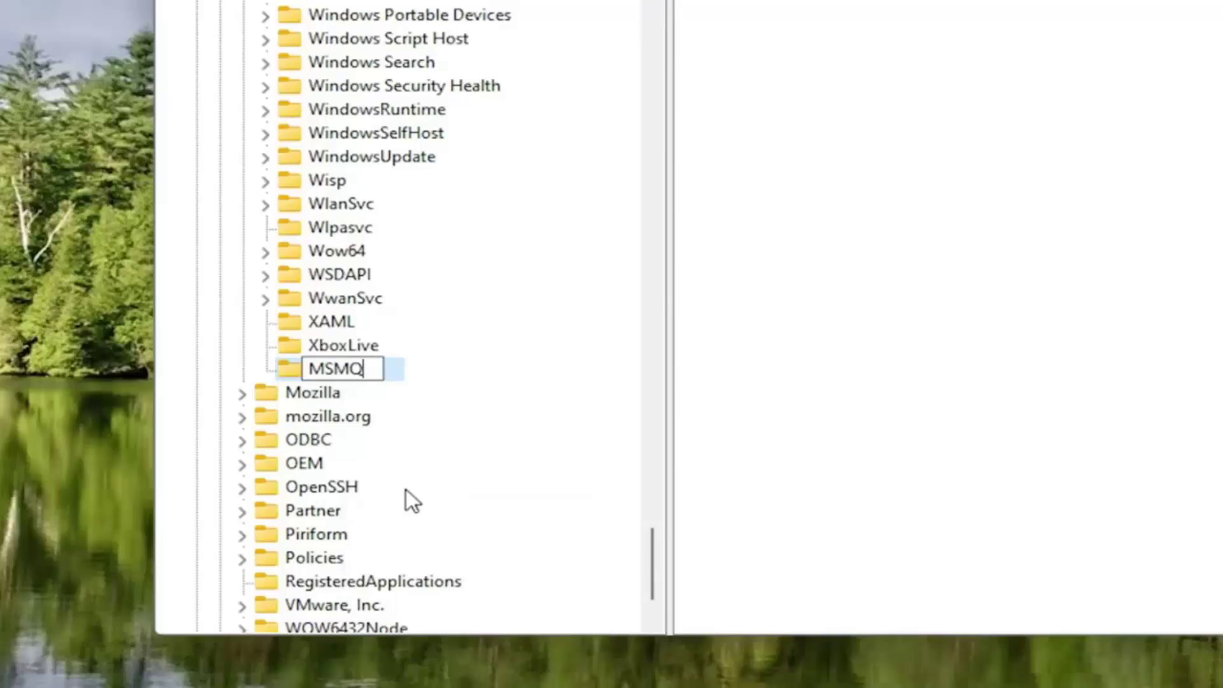
{"action": "key", "text": "Return"}
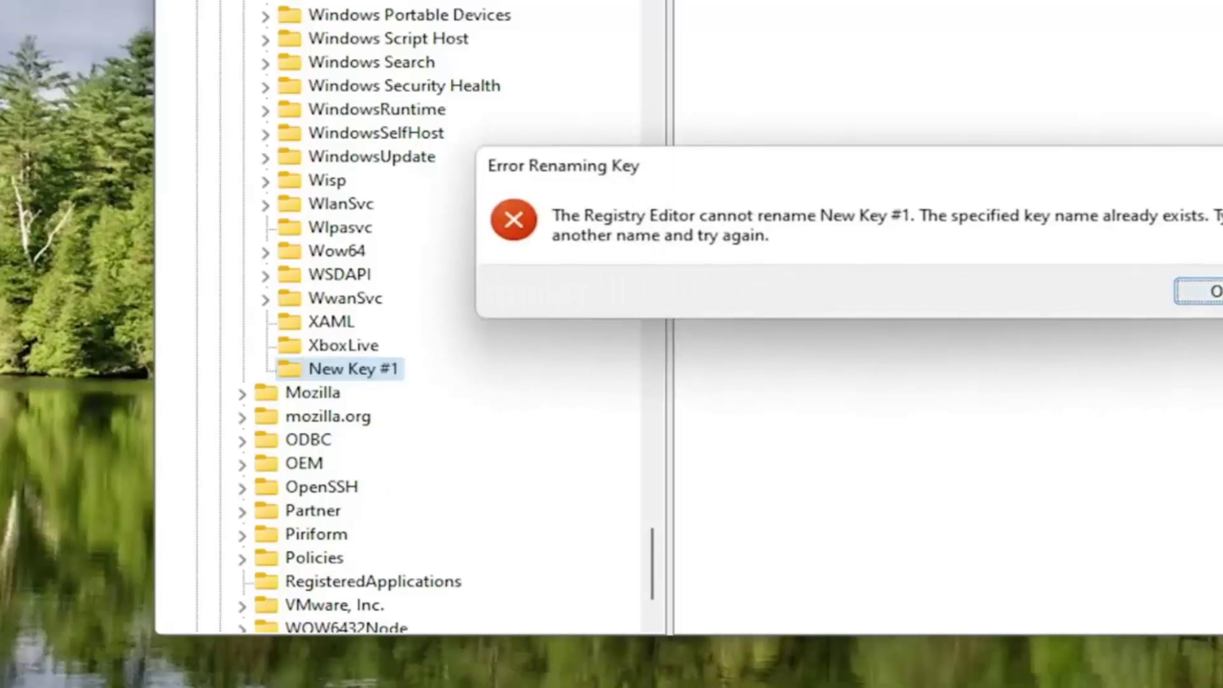
{"action": "left_click", "coordinate": [1186, 307]}
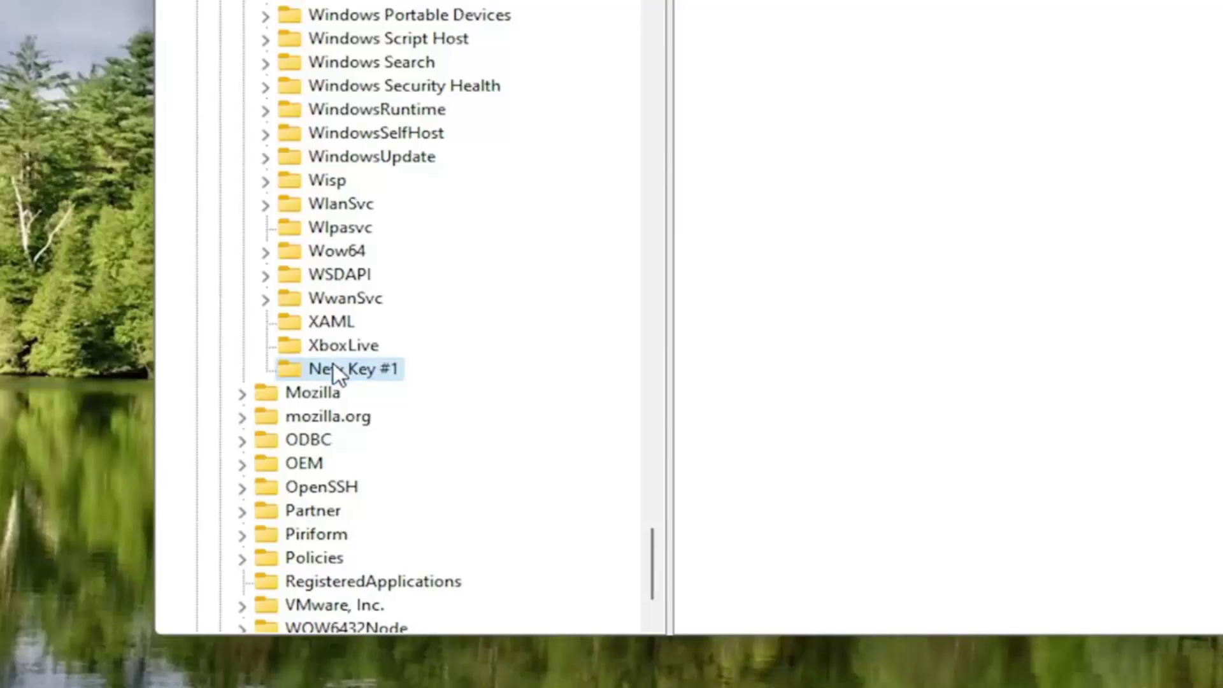
Delete the surplus New Key #1 under Microsoft and select the existing MSMQ key.
{"action": "key", "text": "Delete"}
{"action": "key", "text": "Return"}
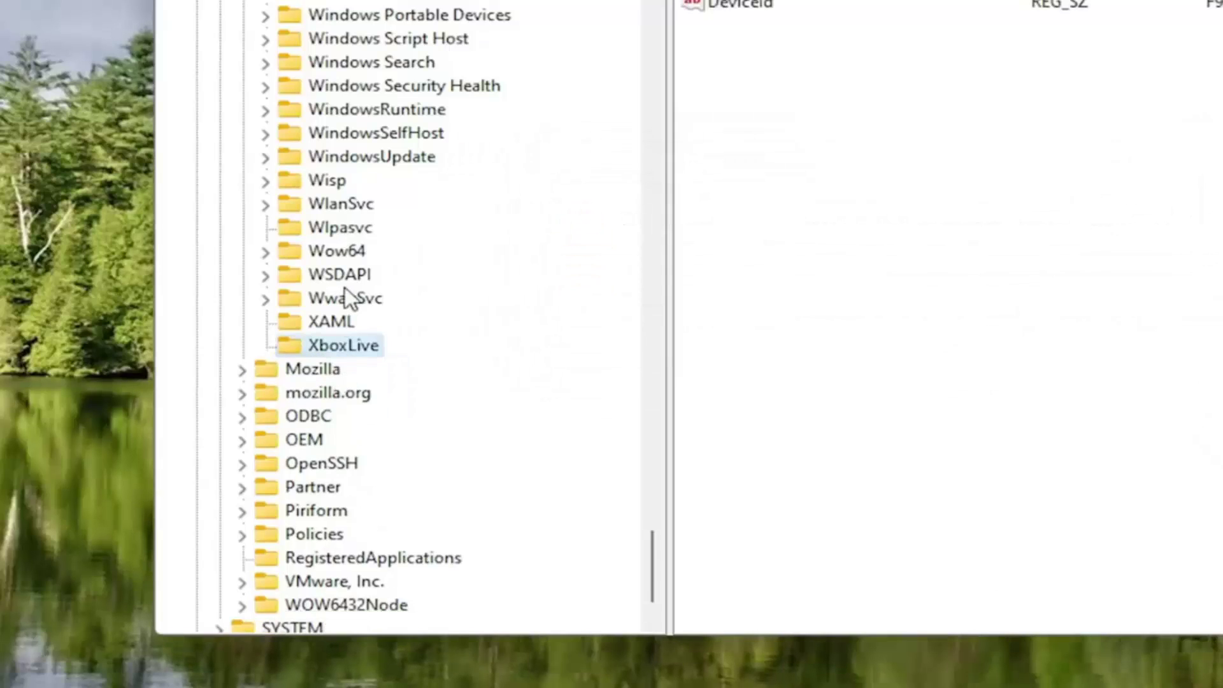
{"action": "scroll", "coordinate": [363, 318], "scroll_direction": "up", "scroll_amount": 14}
{"action": "scroll", "coordinate": [381, 346], "scroll_direction": "up", "scroll_amount": 9}
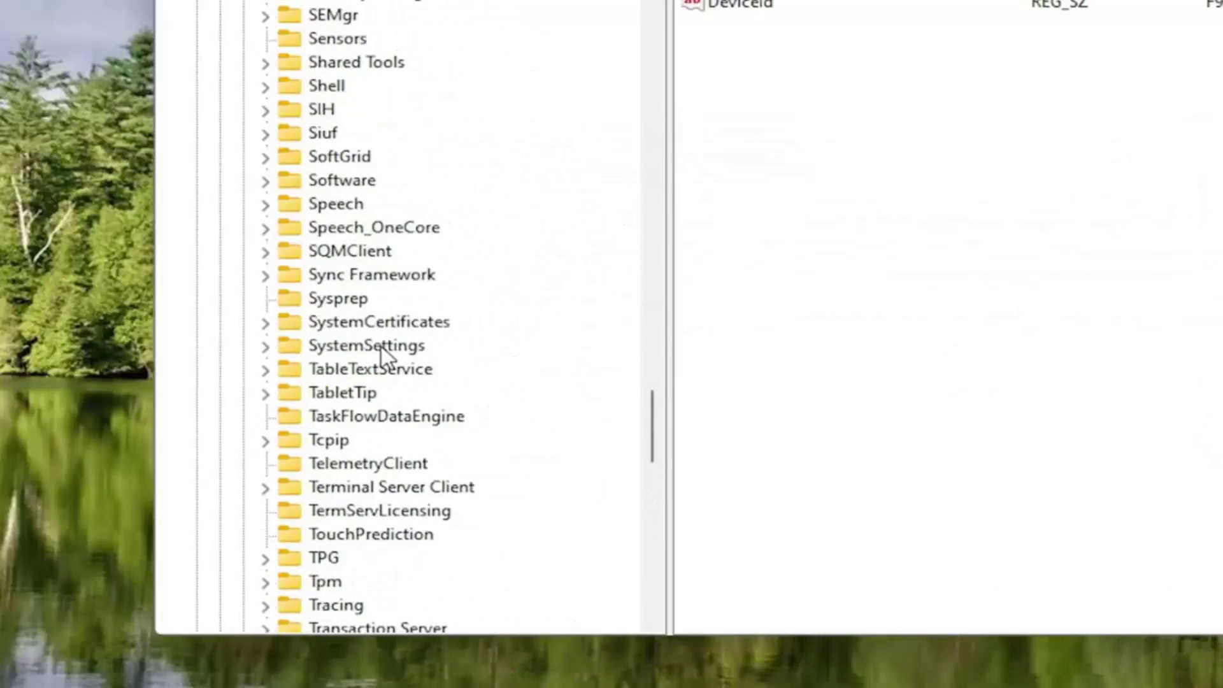
{"action": "scroll", "coordinate": [381, 347], "scroll_direction": "down", "scroll_amount": 5}
{"action": "scroll", "coordinate": [381, 347], "scroll_direction": "down", "scroll_amount": 2}
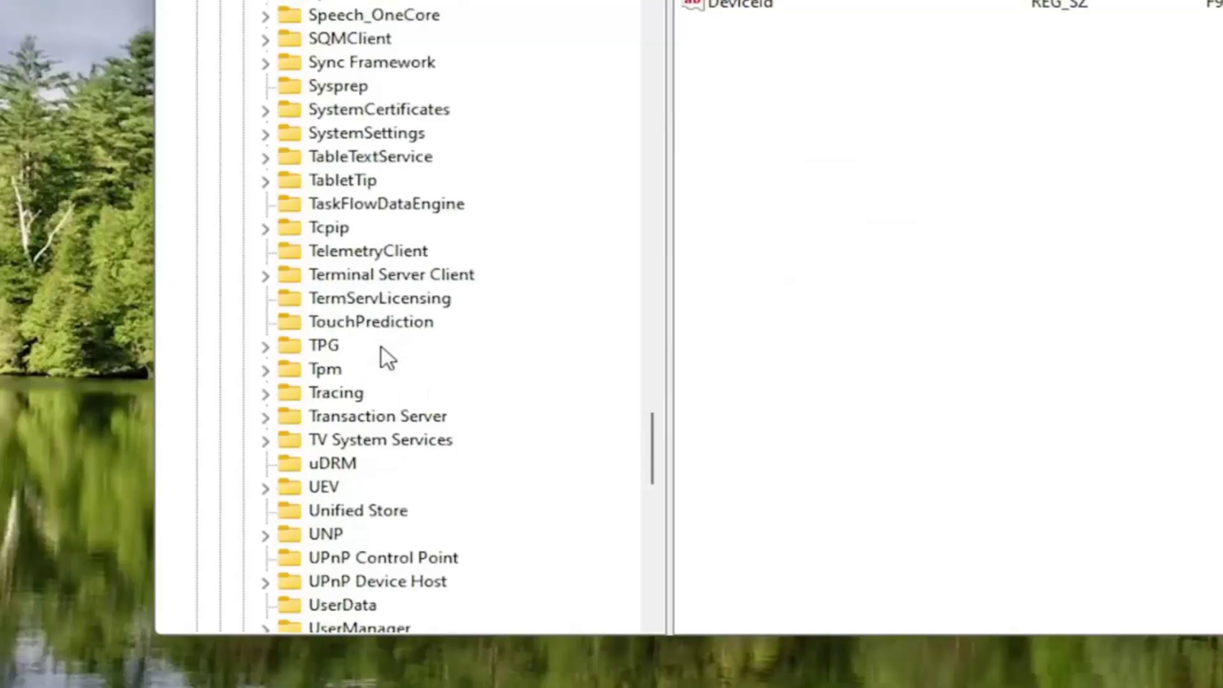
{"action": "scroll", "coordinate": [381, 347], "scroll_direction": "up", "scroll_amount": 16}
{"action": "scroll", "coordinate": [381, 349], "scroll_direction": "up", "scroll_amount": 6}
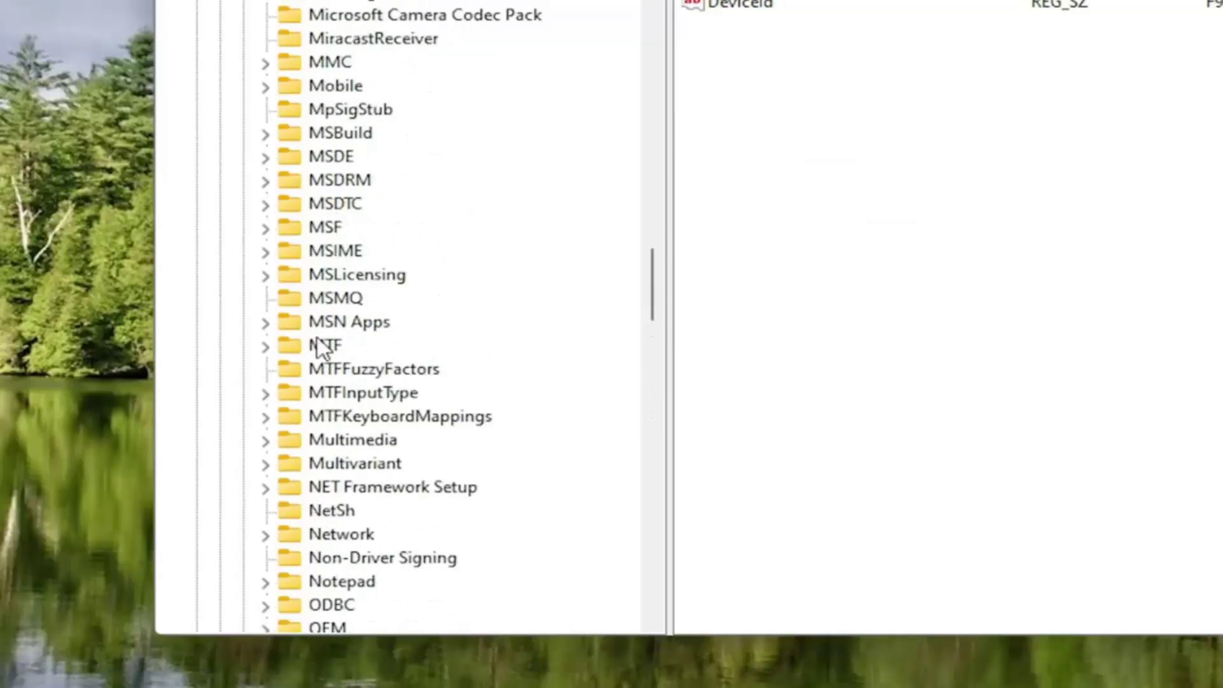
{"action": "left_click", "coordinate": [321, 298]}
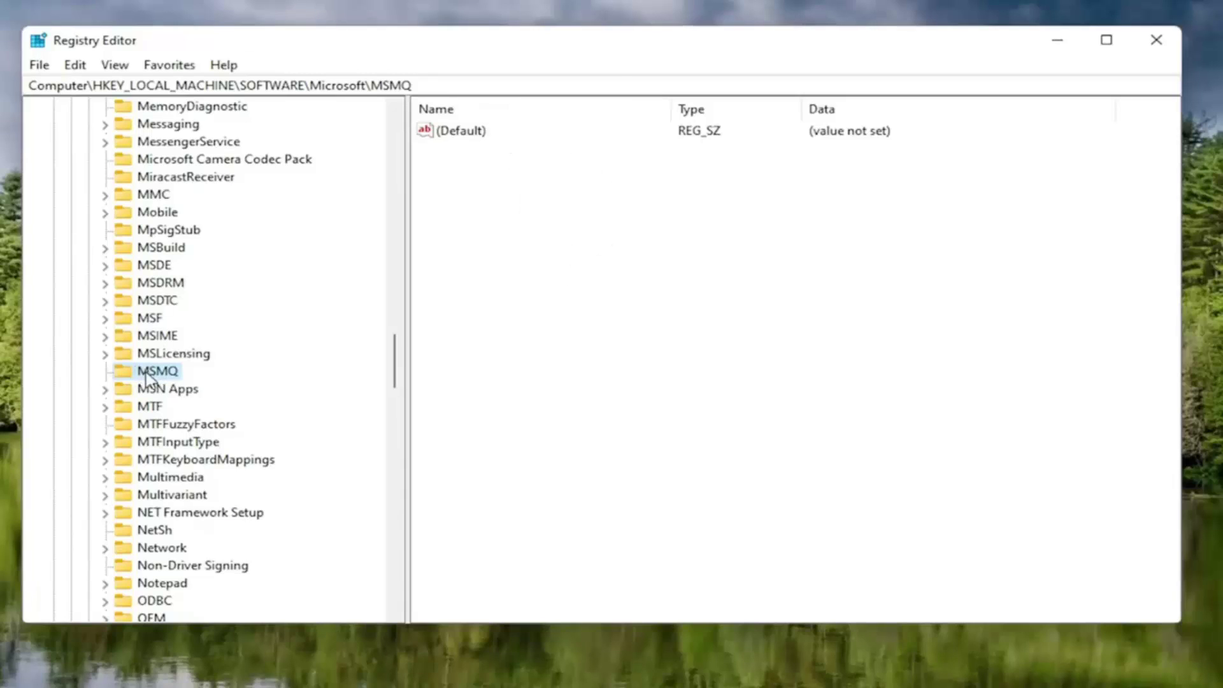
Create a DWORD (32-bit) value named TCPNoDelay in the MSMQ key.
{"action": "right_click", "coordinate": [606, 192]}
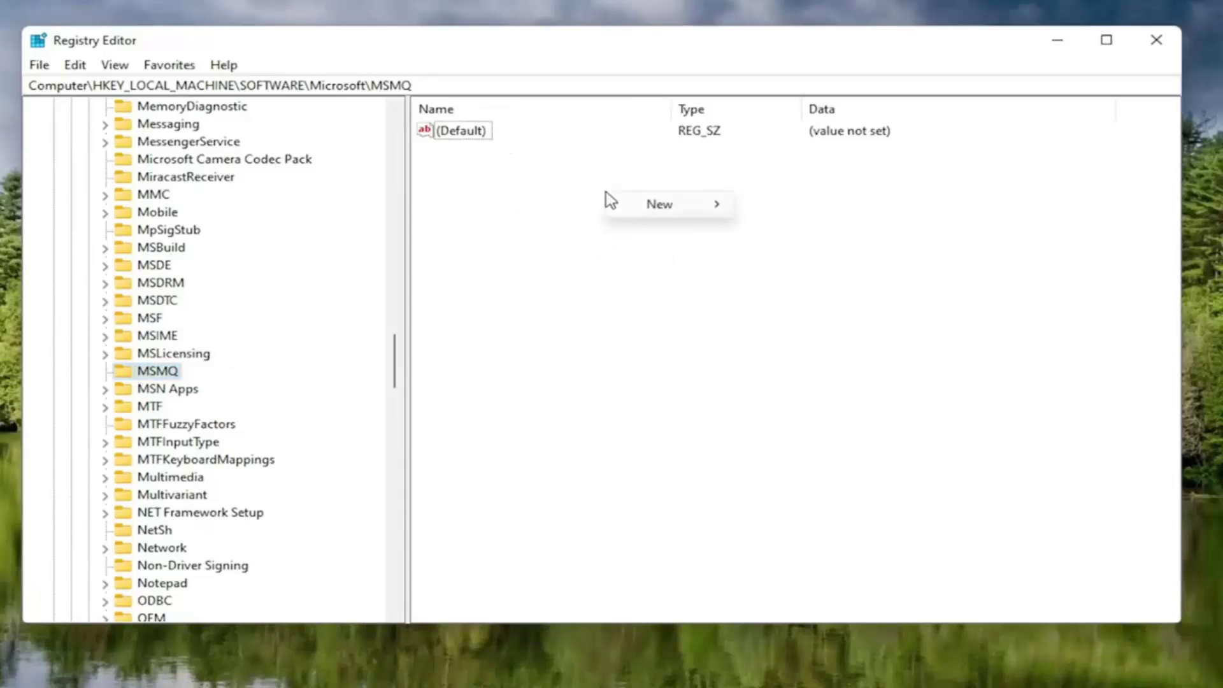
{"action": "mouse_move", "coordinate": [686, 205]}
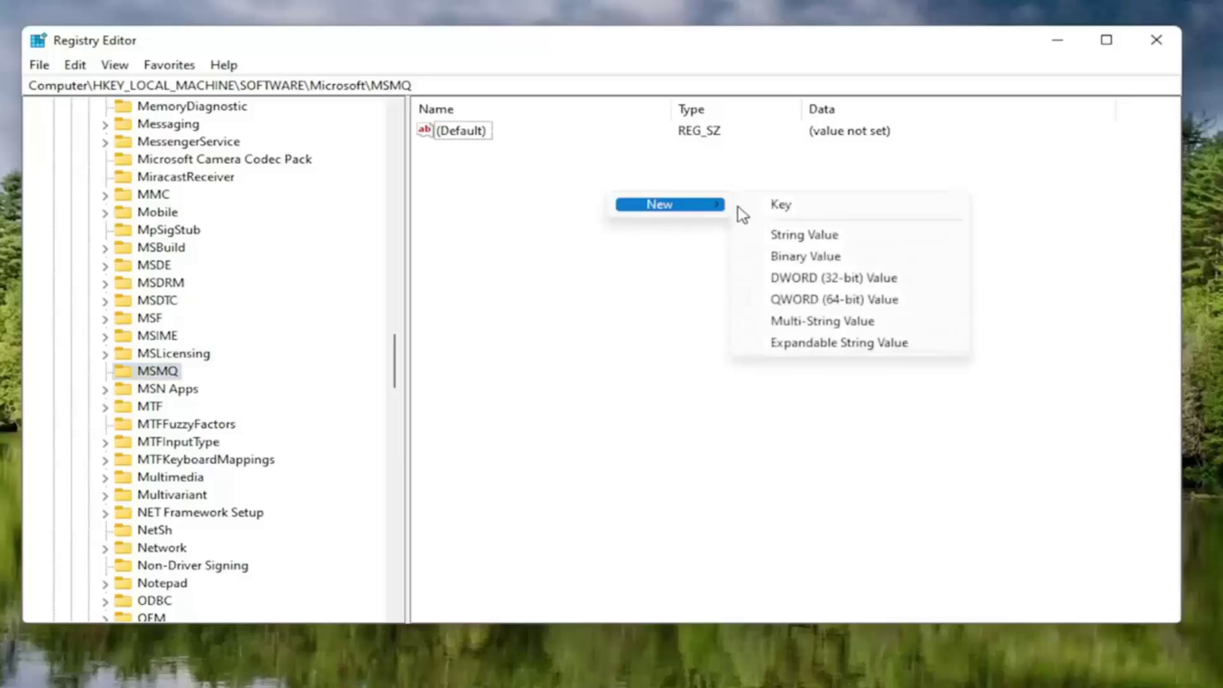
{"action": "left_click", "coordinate": [838, 280]}
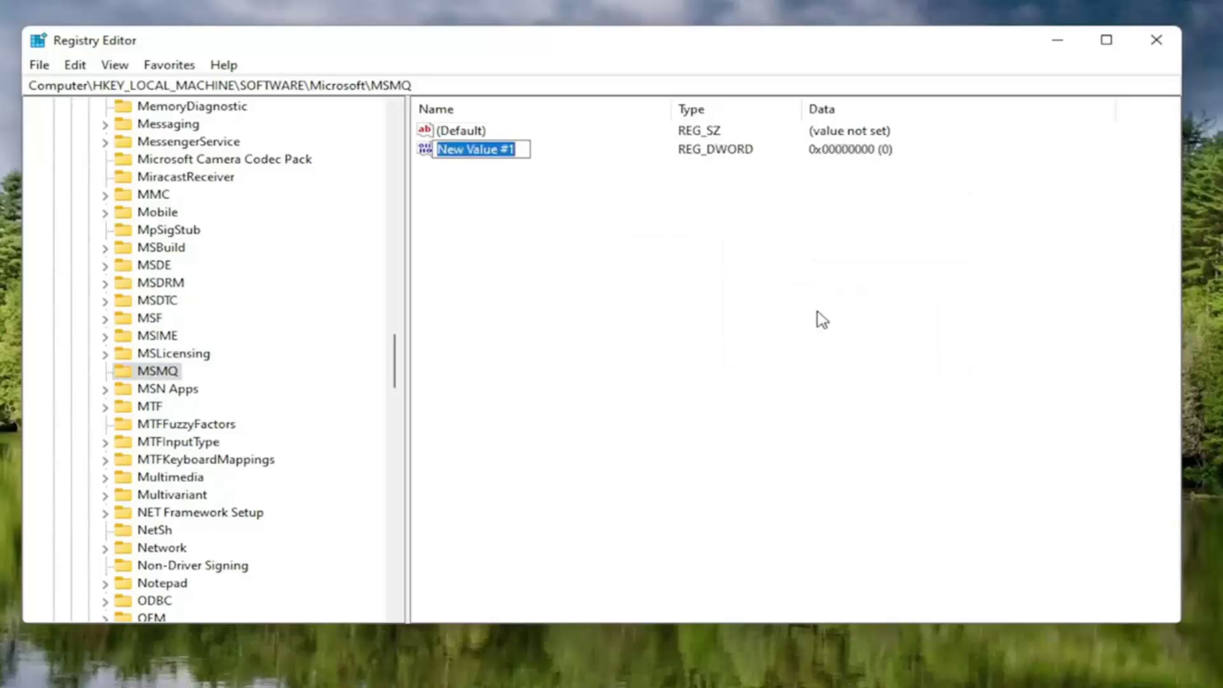
{"action": "type", "text": "TCP"}
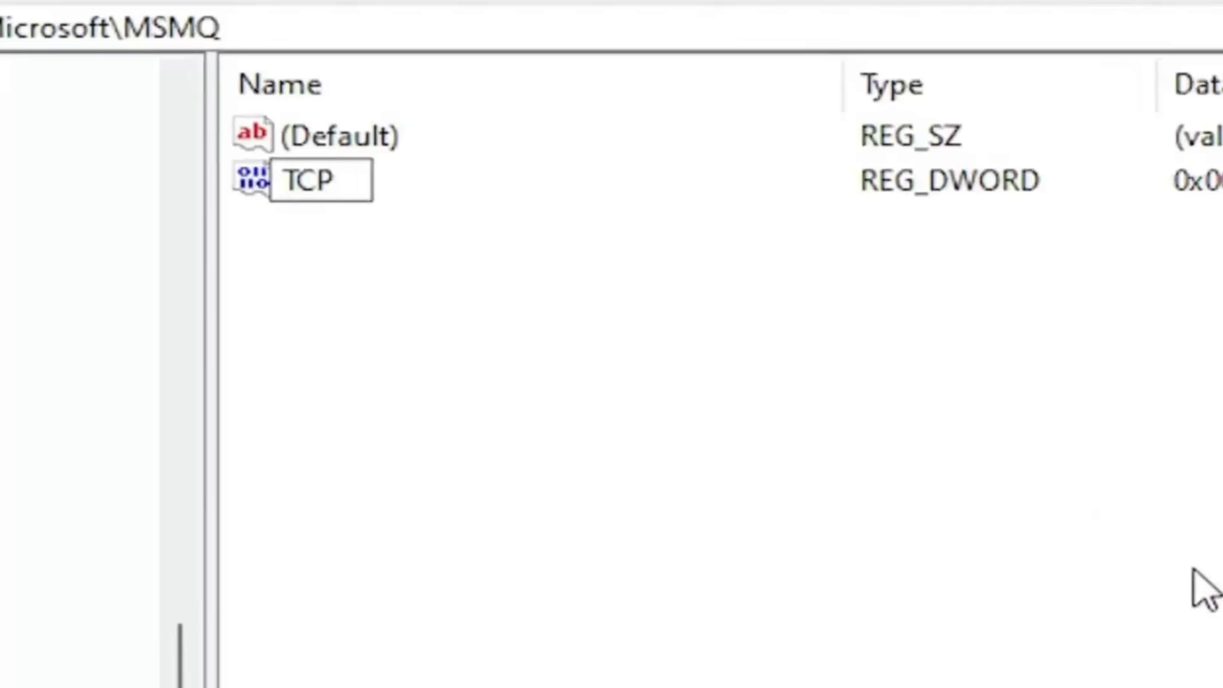
{"action": "type", "text": "n"}
{"action": "key", "text": "BackSpace"}
{"action": "type", "text": "No"}
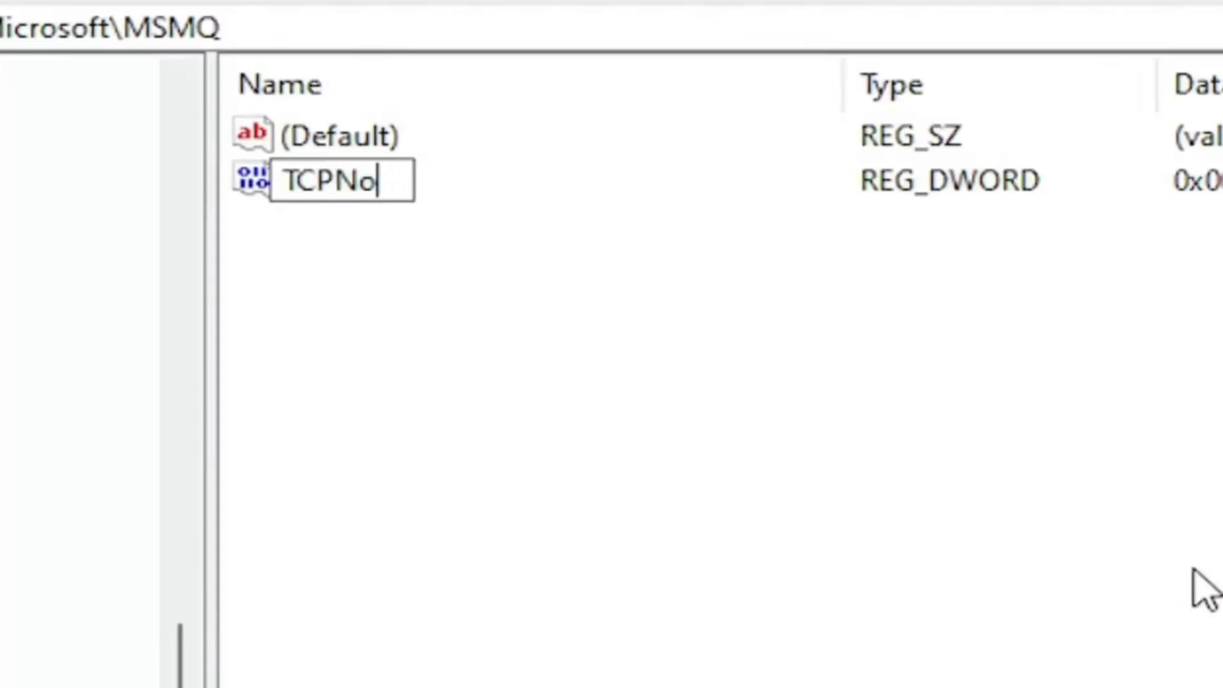
{"action": "type", "text": "Delay"}
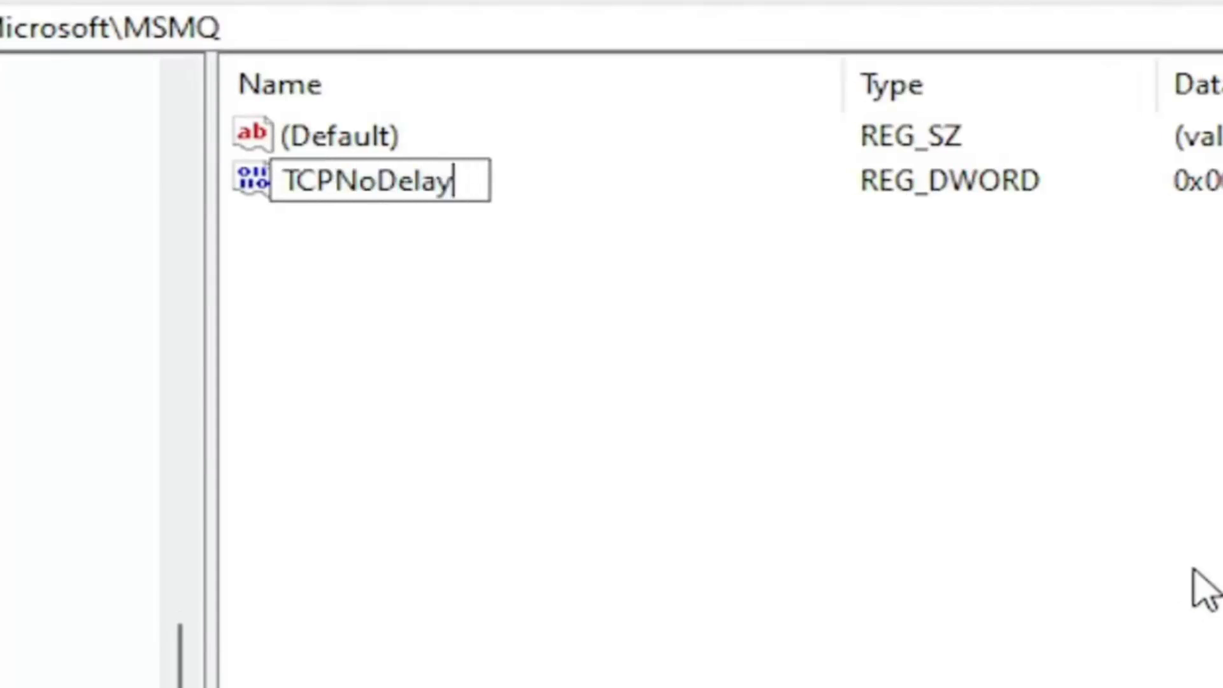
{"action": "key", "text": "Return"}
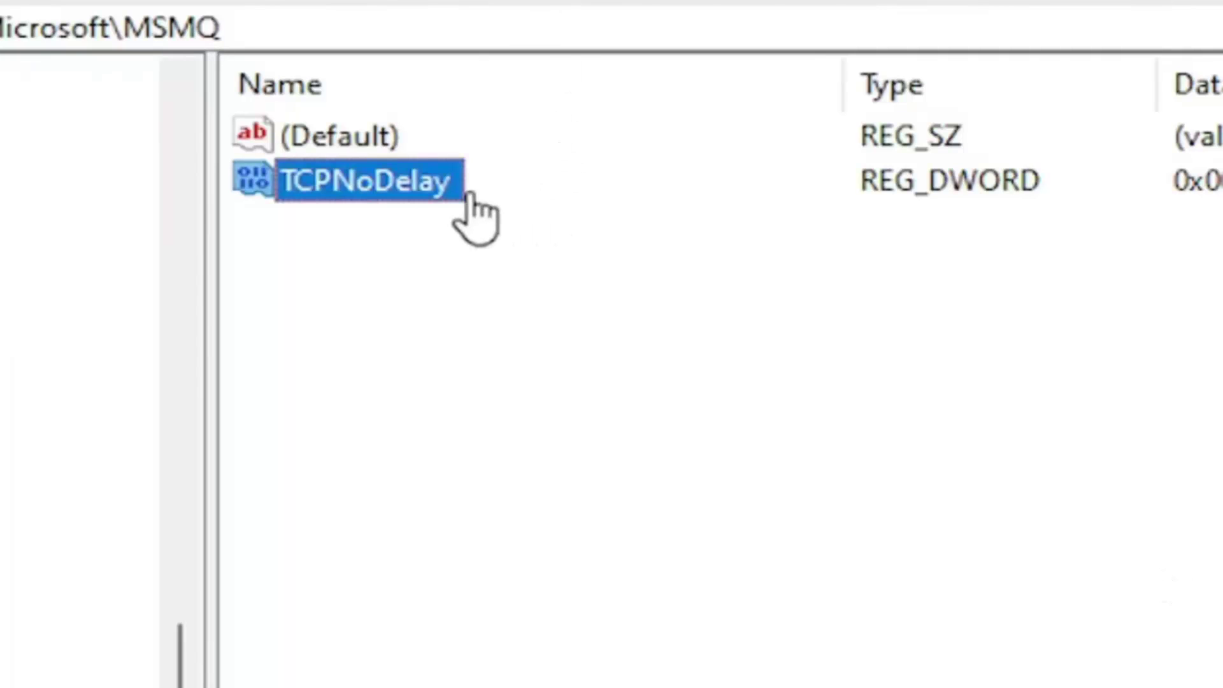
Set the value data of TCPNoDelay in the MSMQ key to 1 in hexadecimal.
{"action": "double_click", "coordinate": [401, 186]}
{"action": "type", "text": "1"}
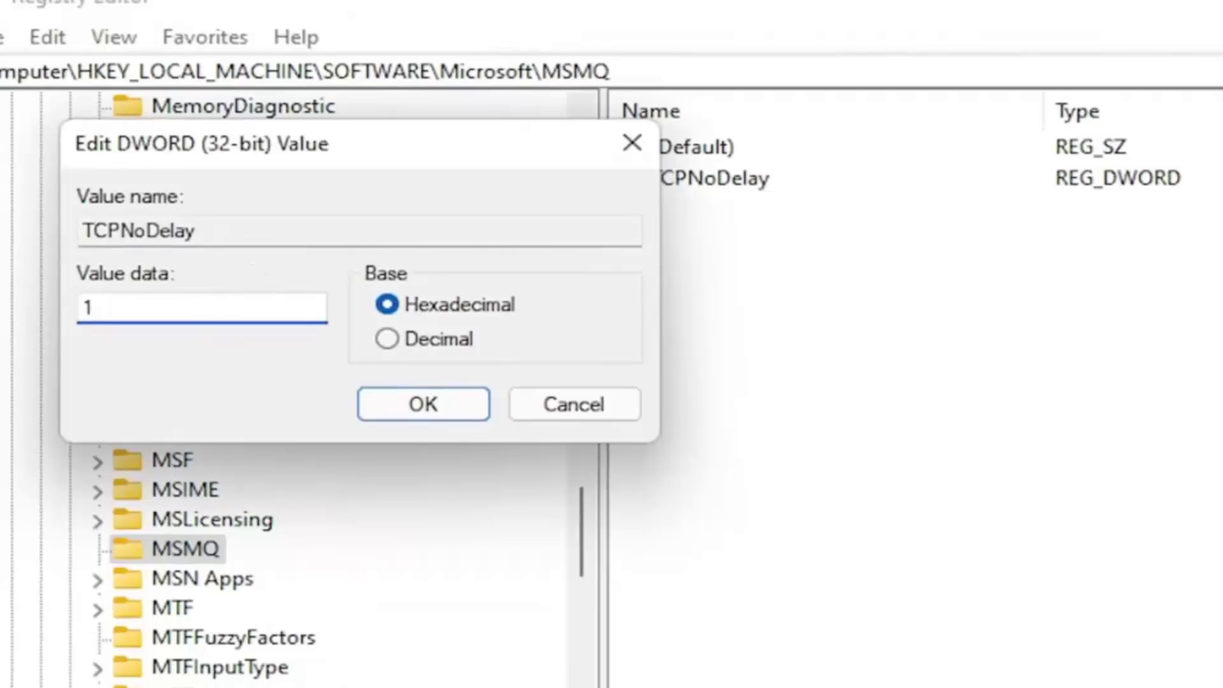
{"action": "left_click", "coordinate": [407, 404]}
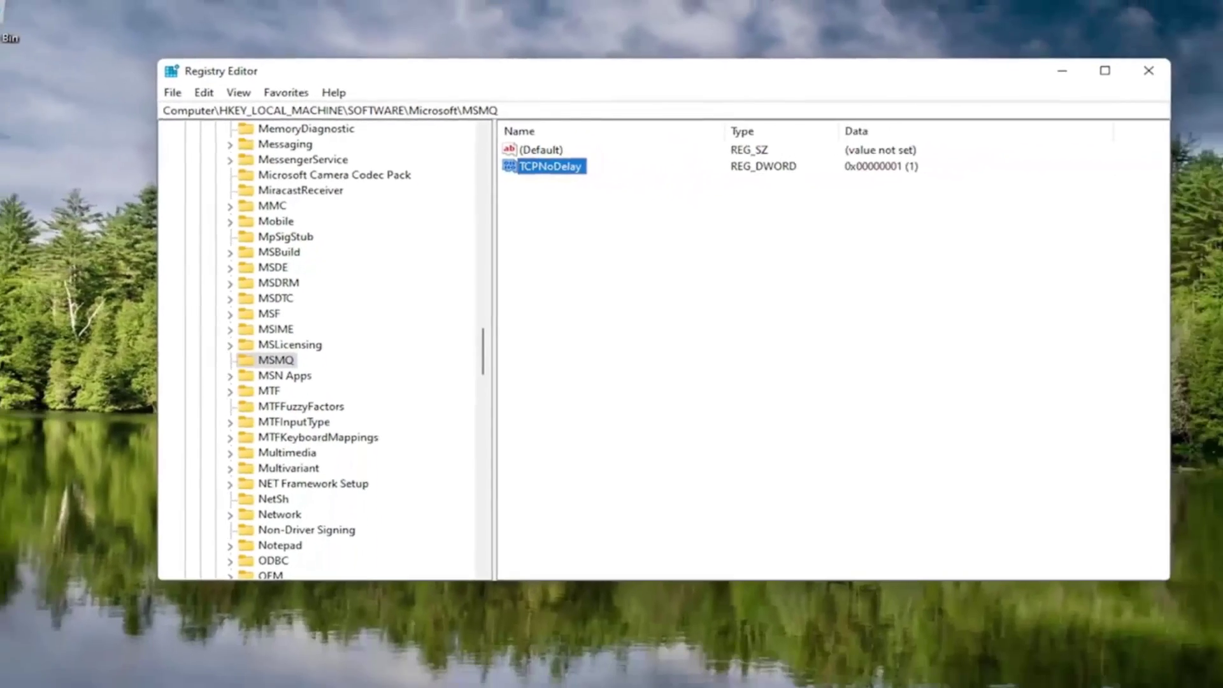
Collapse the Microsoft, SOFTWARE and HKEY_LOCAL_MACHINE keys and close the Registry Editor.
{"action": "left_click_drag", "start_coordinate": [483, 361], "coordinate": [474, 137]}
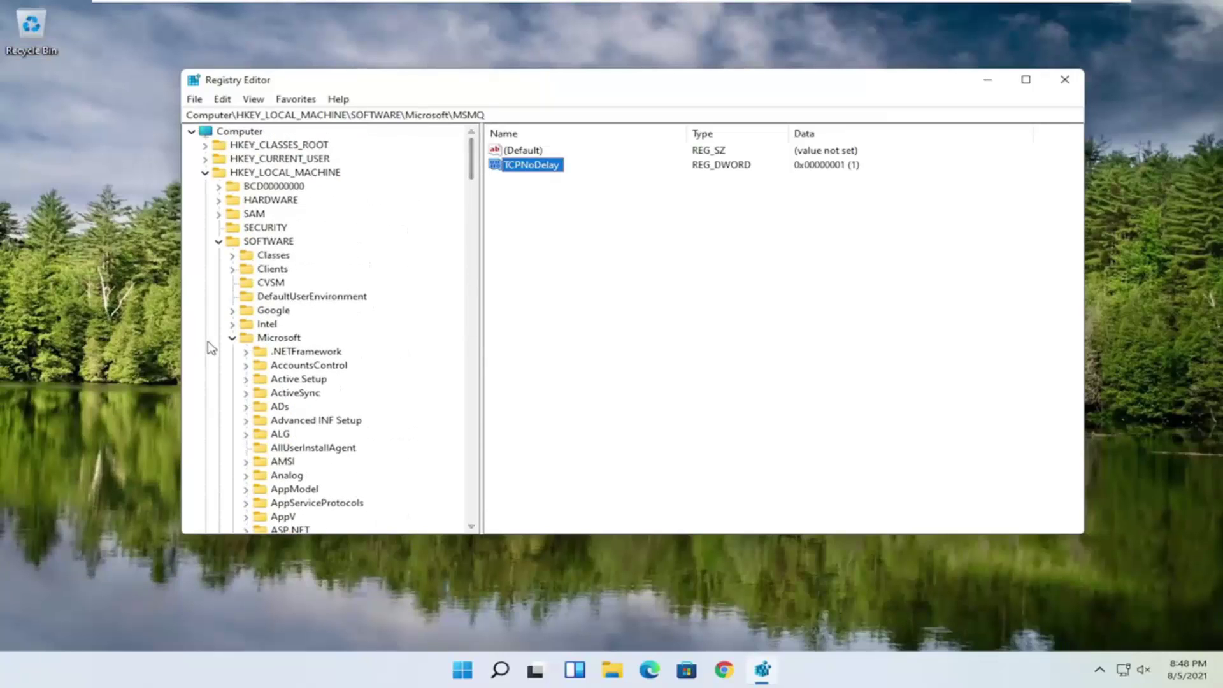
{"action": "left_click", "coordinate": [228, 342]}
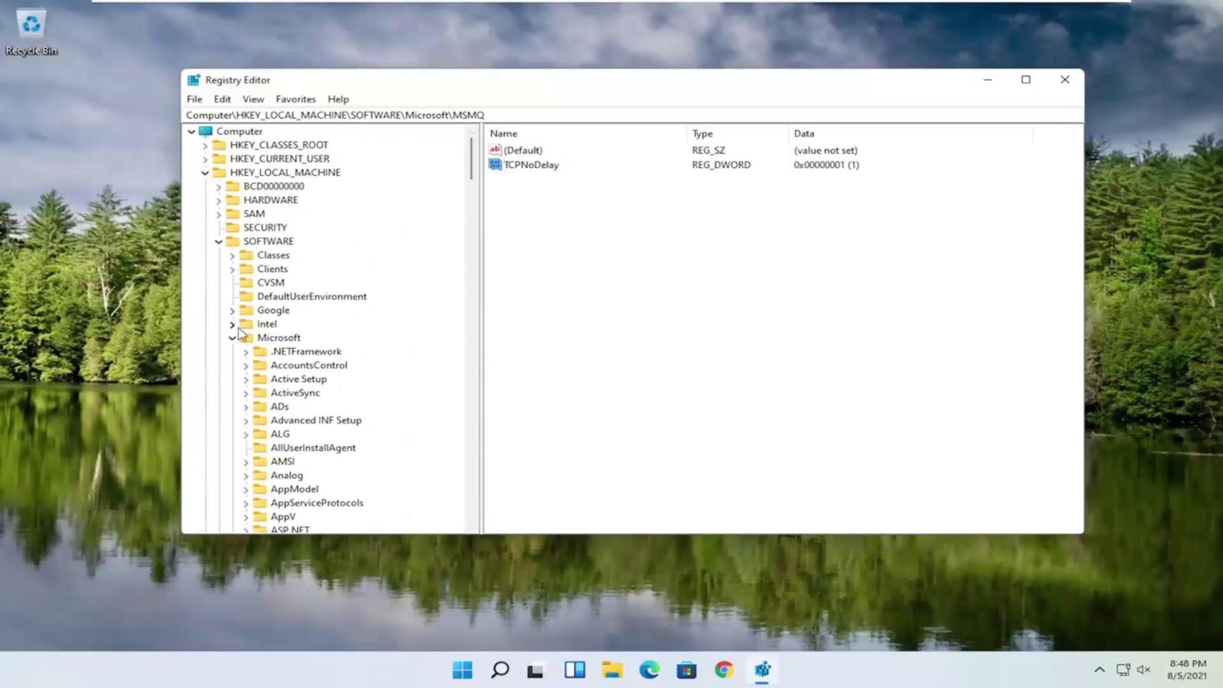
{"action": "left_click", "coordinate": [233, 337]}
{"action": "left_click", "coordinate": [219, 242]}
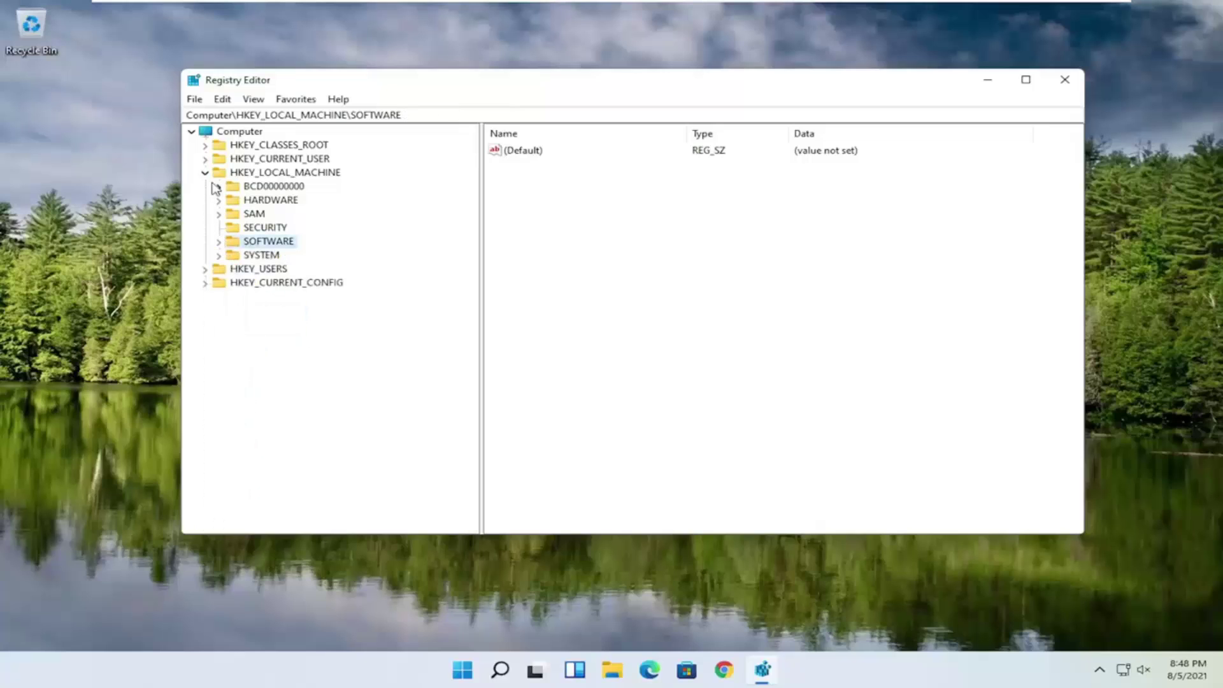
{"action": "left_click", "coordinate": [205, 173]}
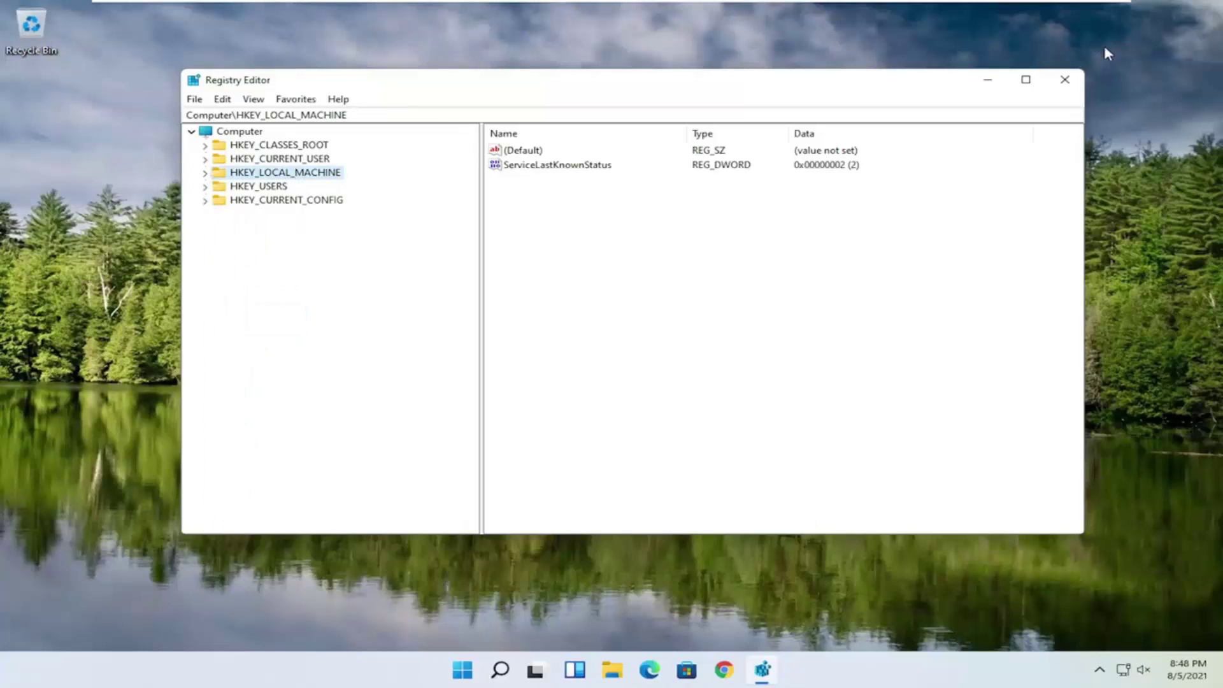
{"action": "left_click", "coordinate": [1064, 79]}
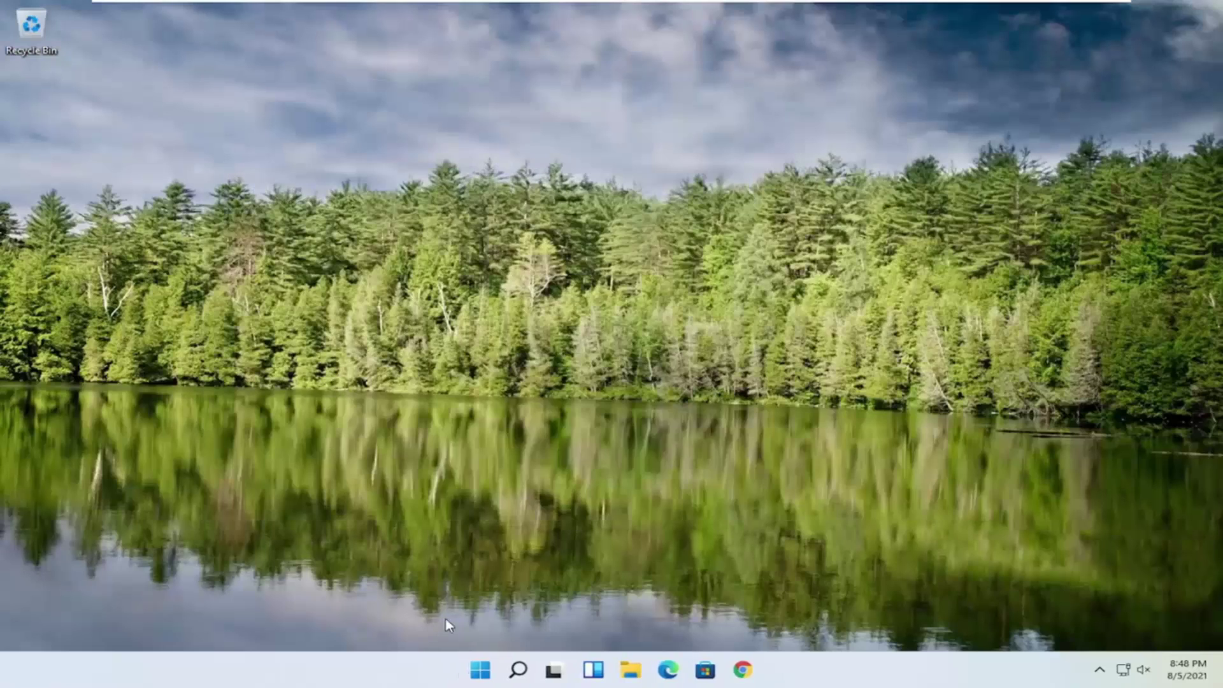
Restart the computer to apply the registry changes.
{"action": "right_click", "coordinate": [480, 669]}
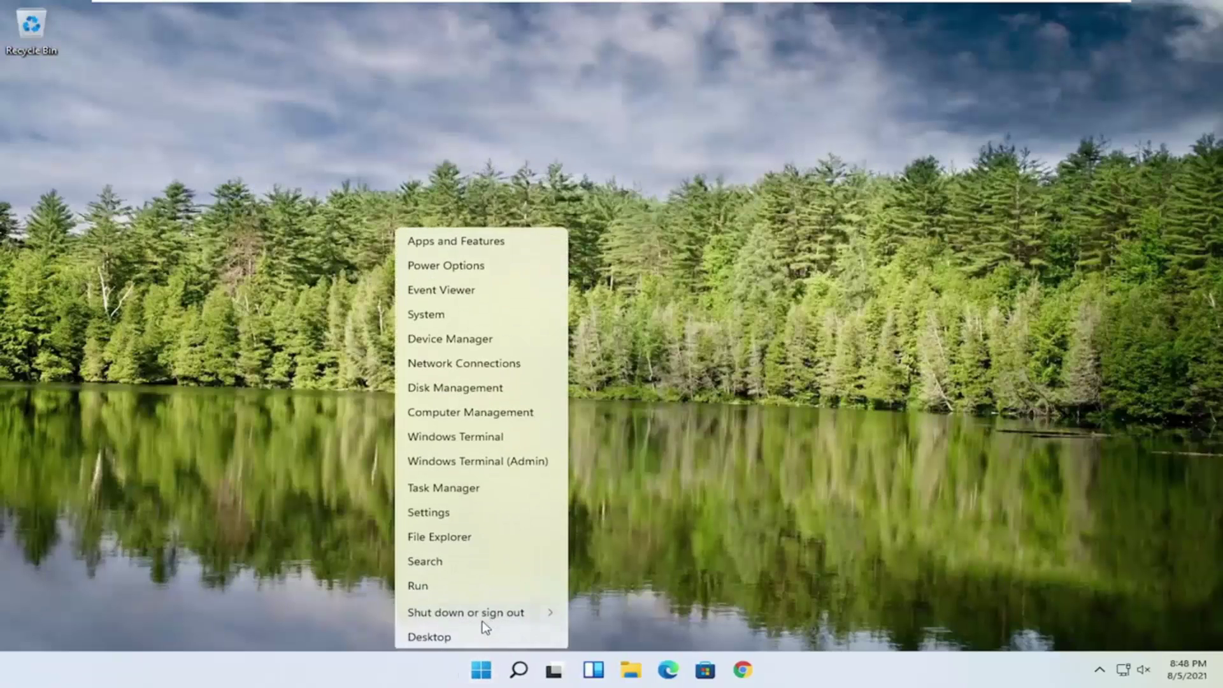
{"action": "mouse_move", "coordinate": [505, 615]}
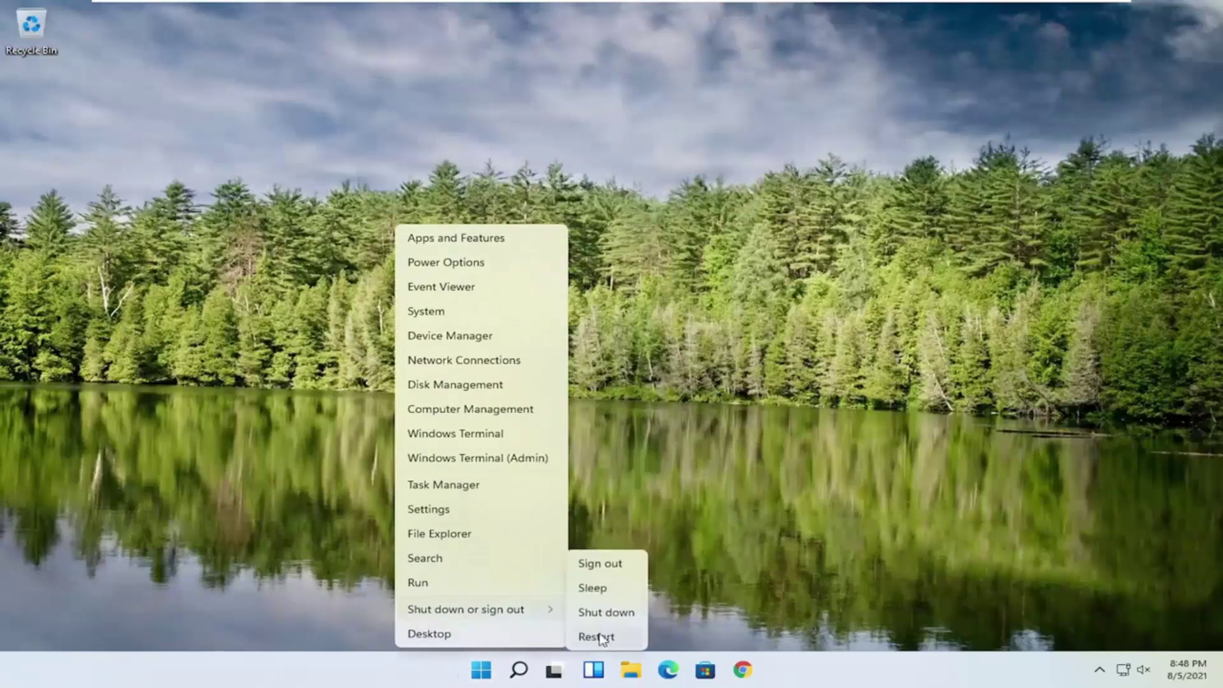
{"action": "left_click", "coordinate": [599, 637]}
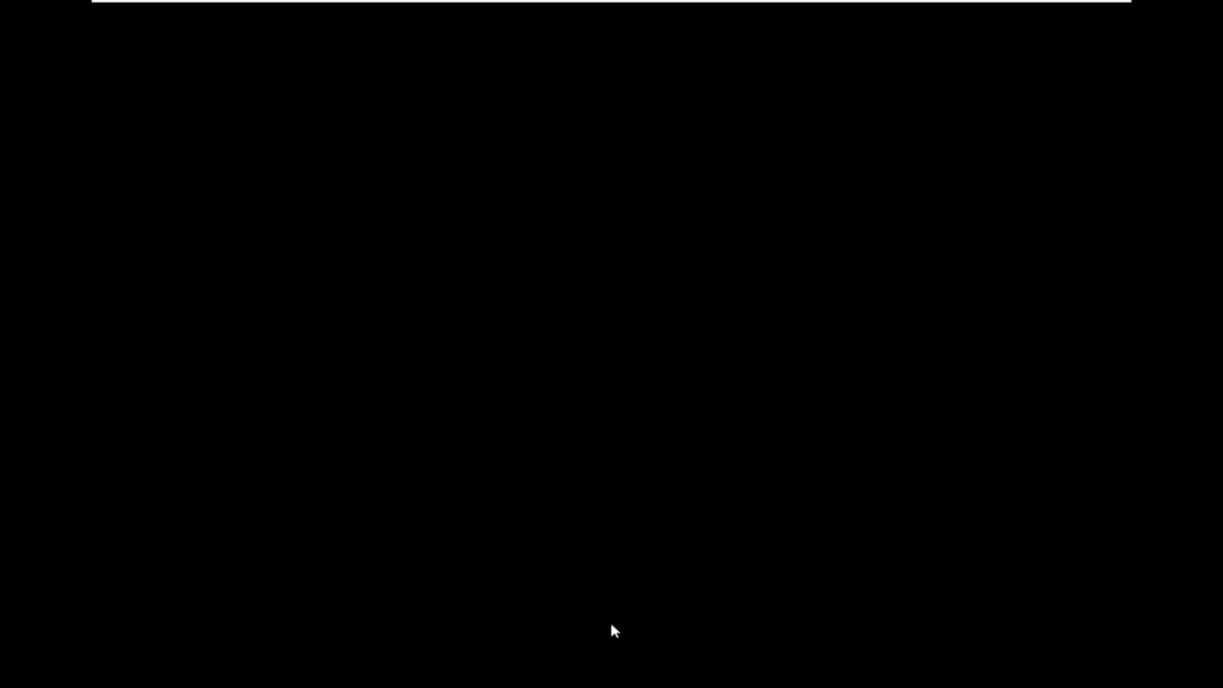